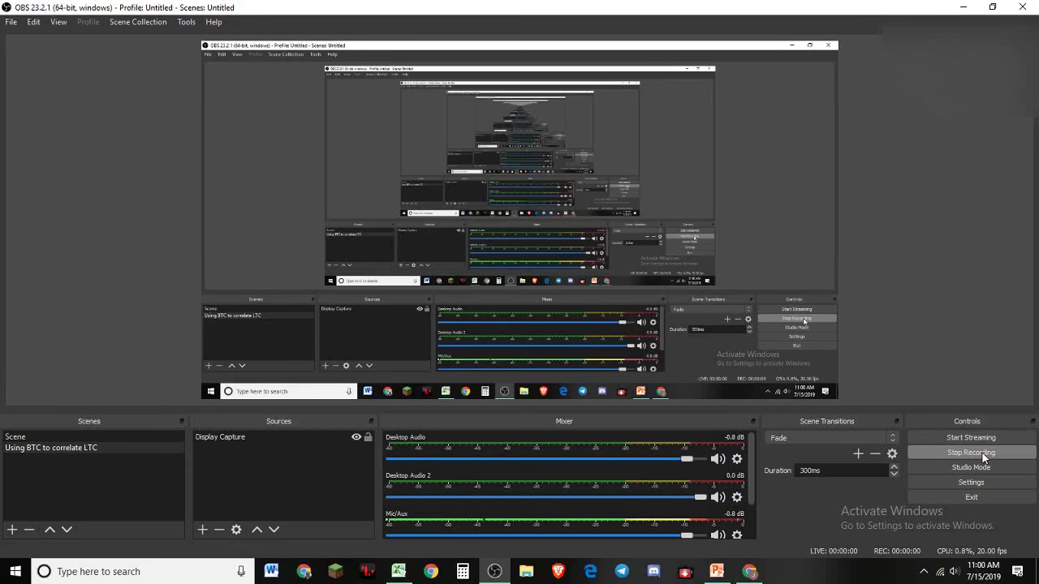
- Bring up the Coinbase Pro BTC-USD trading page and set the order book aggregation to 0.10
left_click(966, 8)
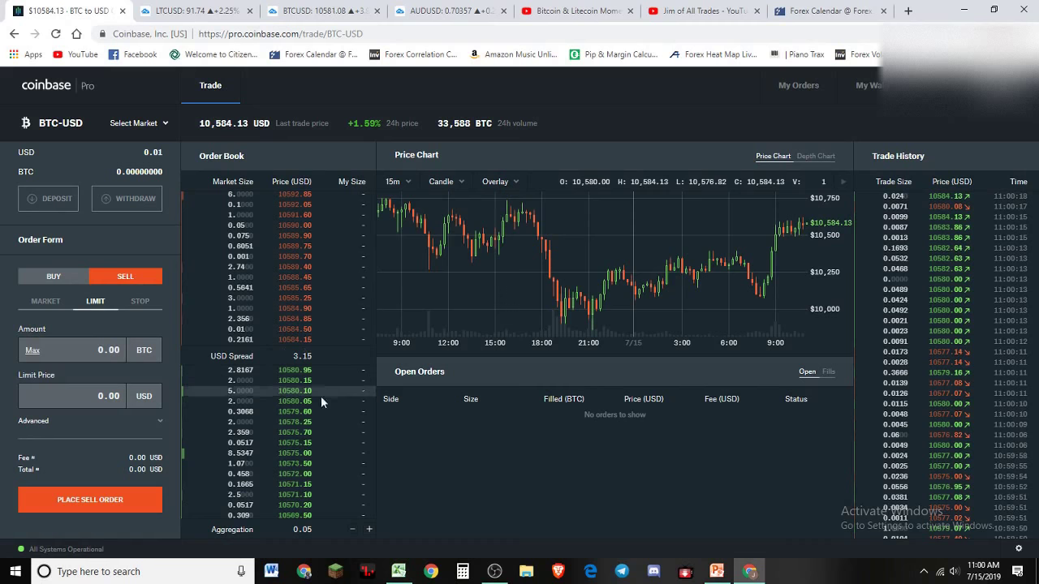
left_click(369, 531)
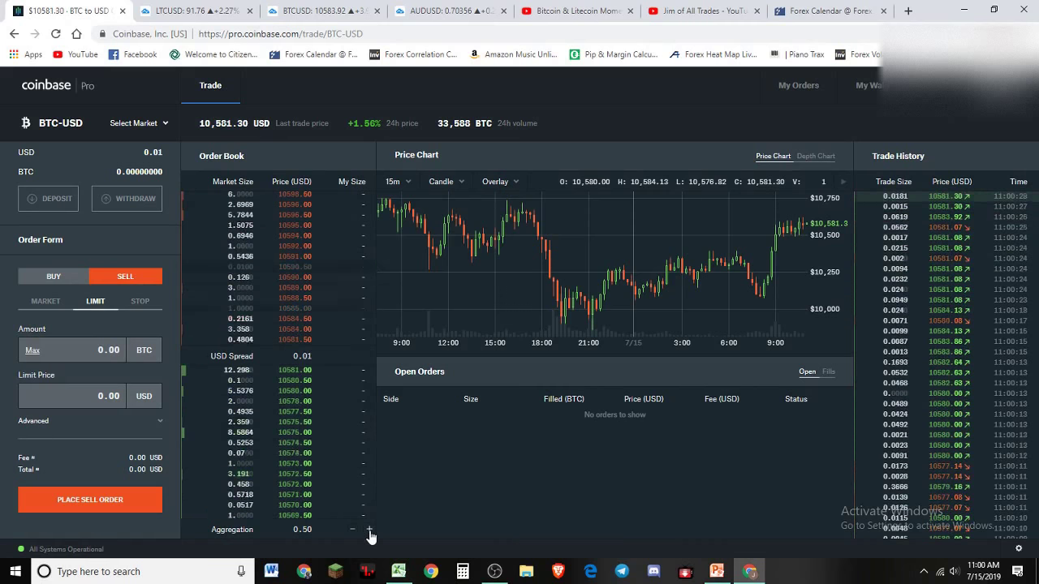
left_click(369, 532)
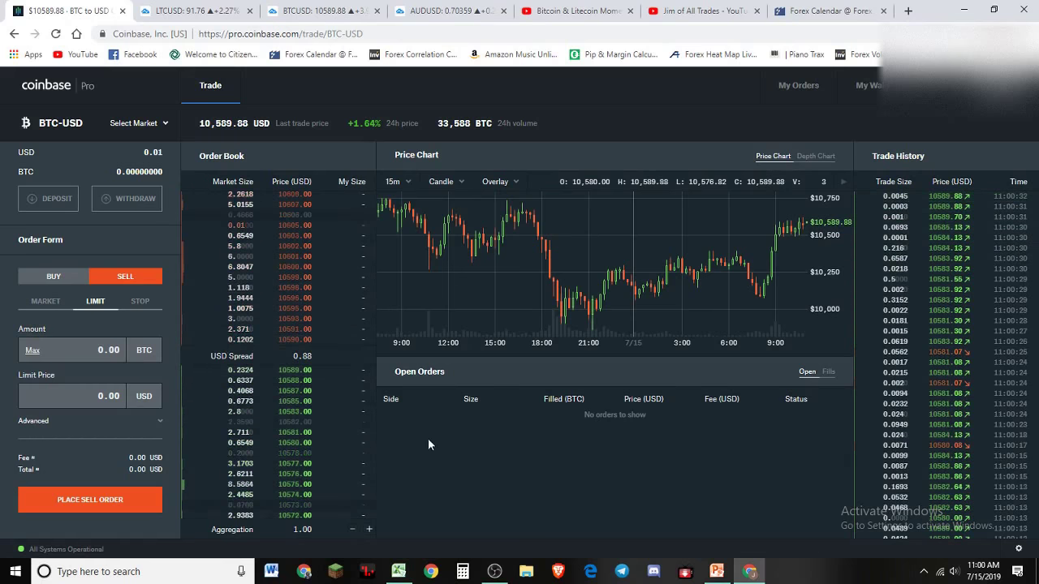
left_click(354, 532)
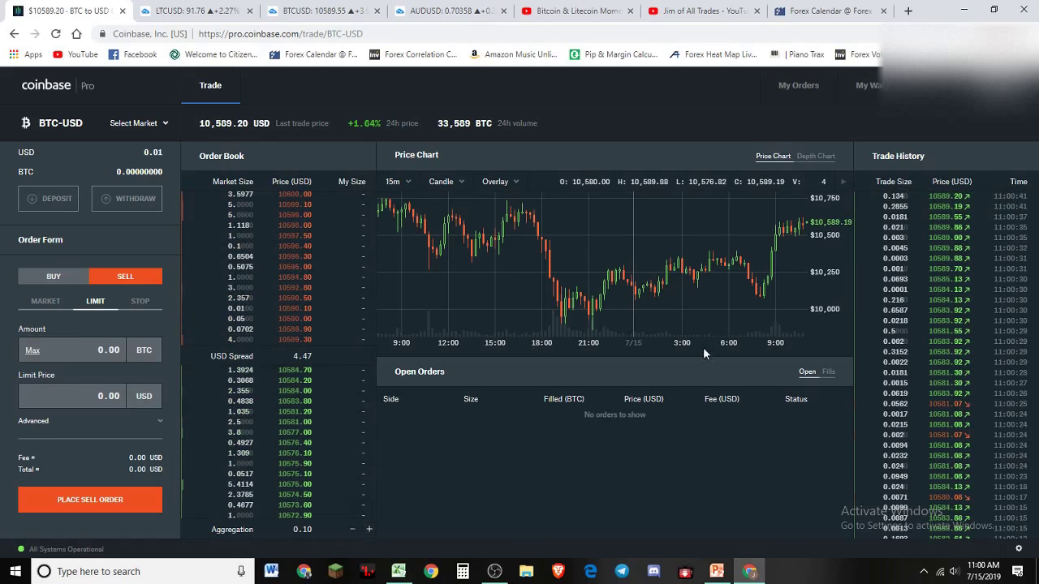
- Set the BTC-USD price chart to the 1h interval and add the EMA12 and EMA26 overlays
left_click(393, 182)
left_click(391, 276)
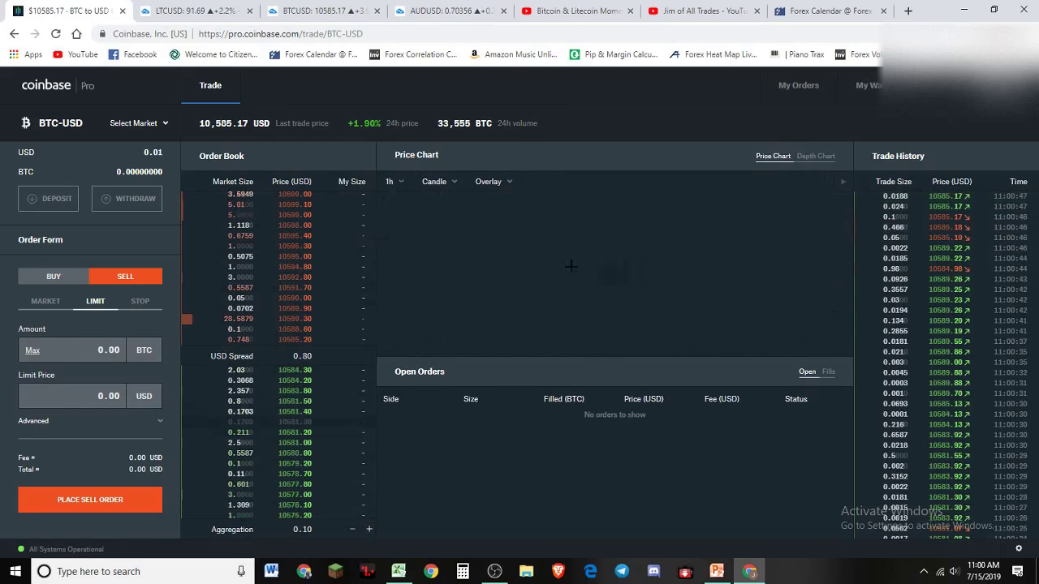
left_click(445, 186)
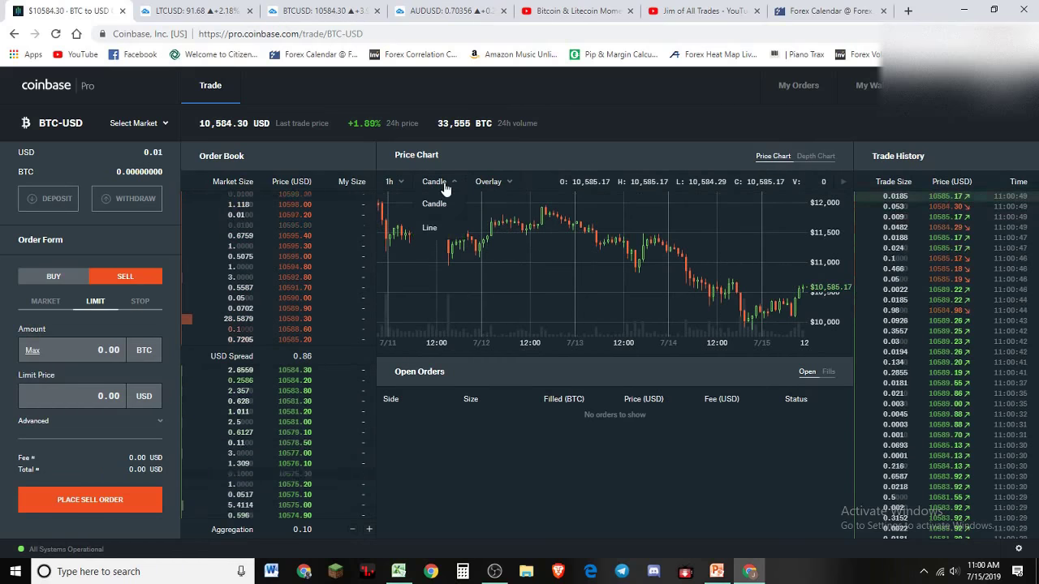
left_click(509, 183)
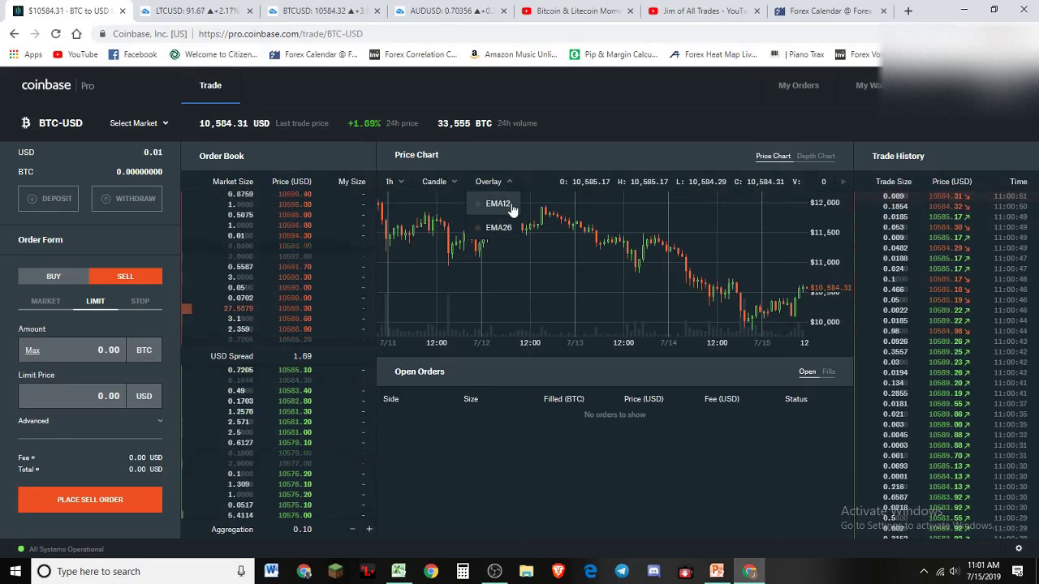
left_click(512, 207)
left_click(499, 228)
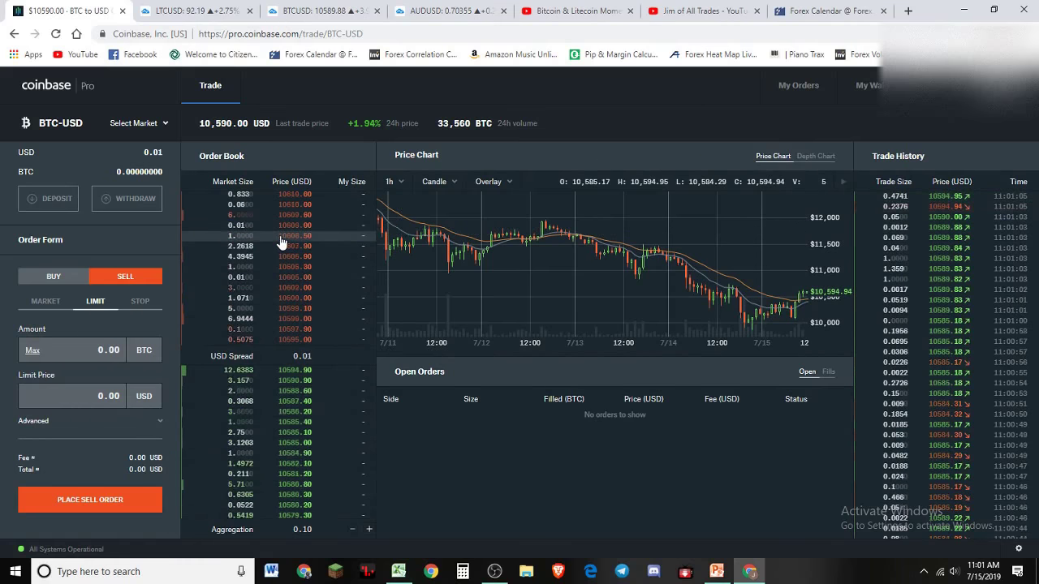
- Check the Litecoin and Bitcoin charts in TradingView, and set the Coinbase Pro sell order's limit price to 10700 USD
left_click(203, 11)
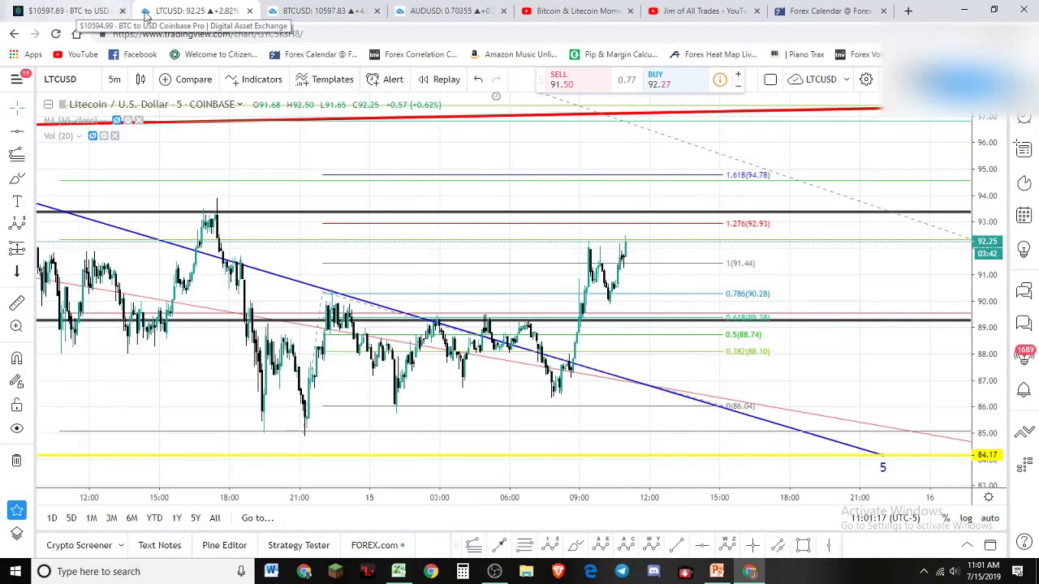
left_click(342, 18)
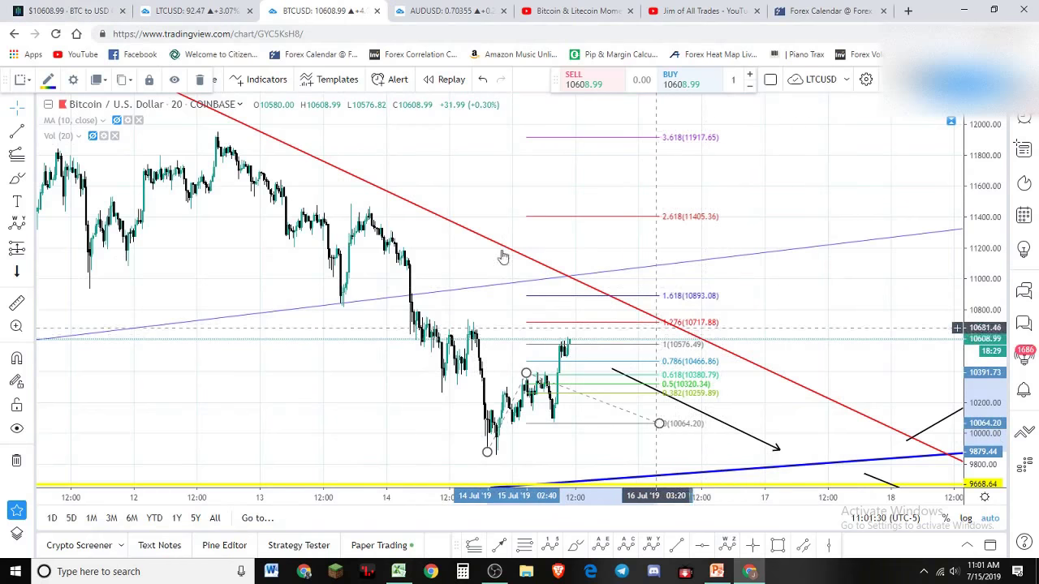
left_click(112, 11)
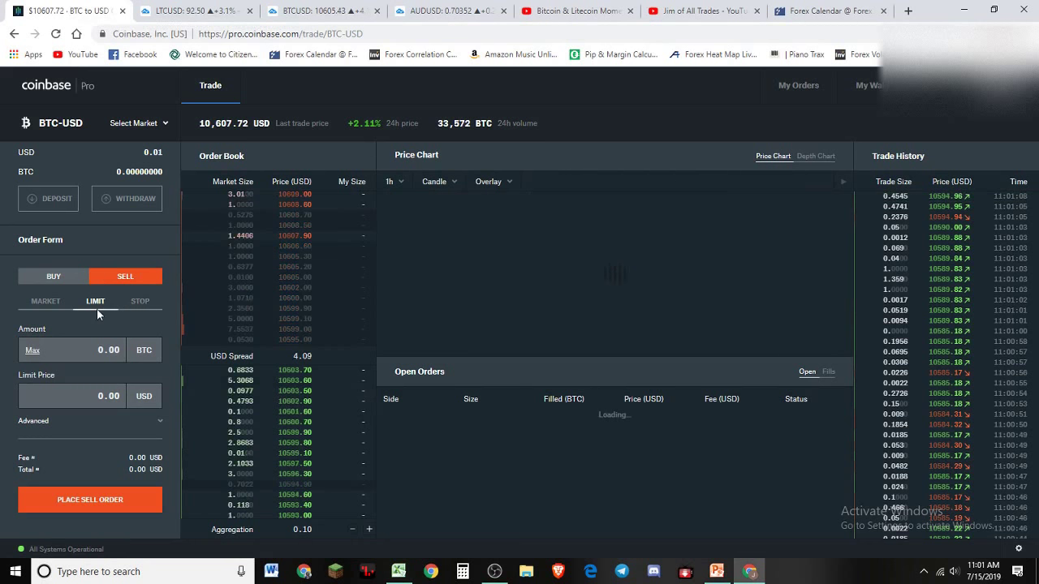
left_click(57, 401)
type("10700")
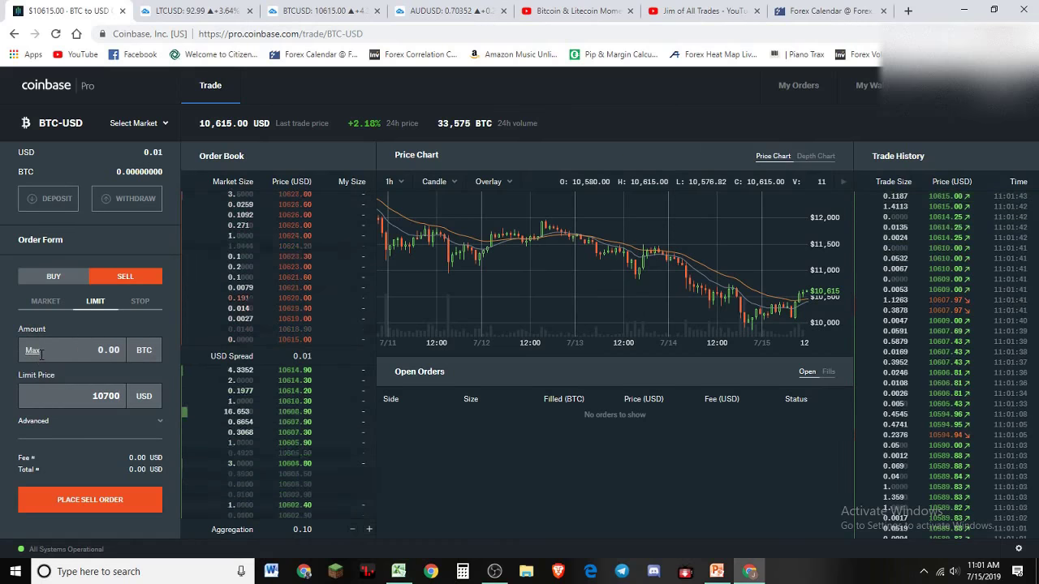
- Fill in the maximum BTC amount for the limit sell order, checking the Litecoin and Bitcoin charts in TradingView
left_click(186, 15)
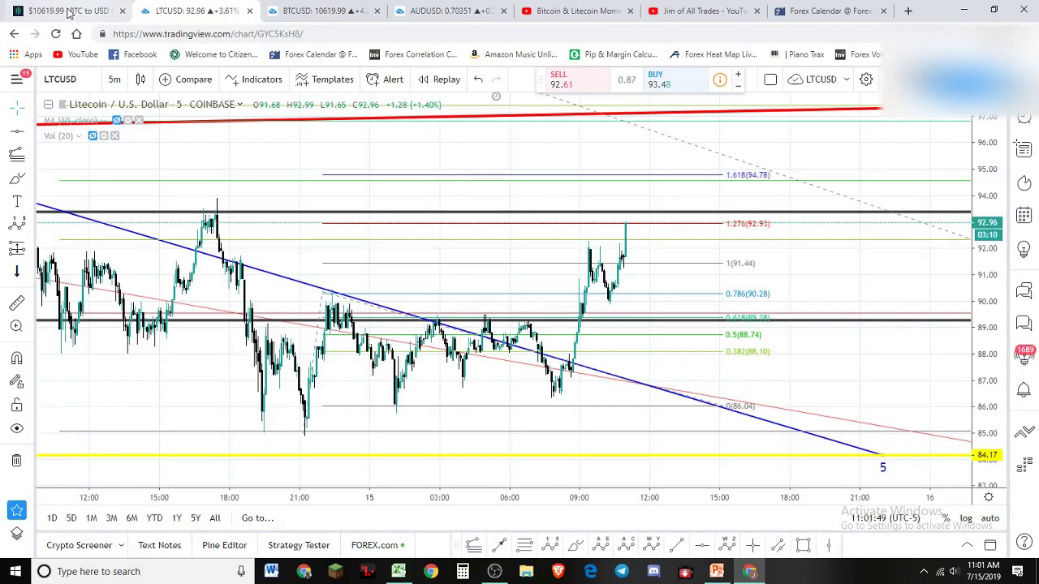
left_click(68, 11)
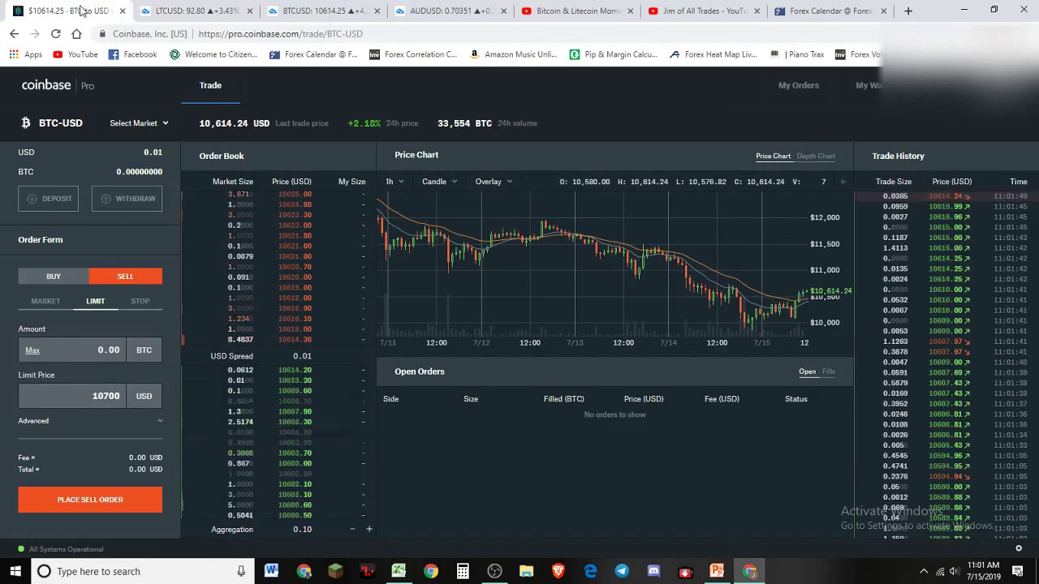
left_click(178, 16)
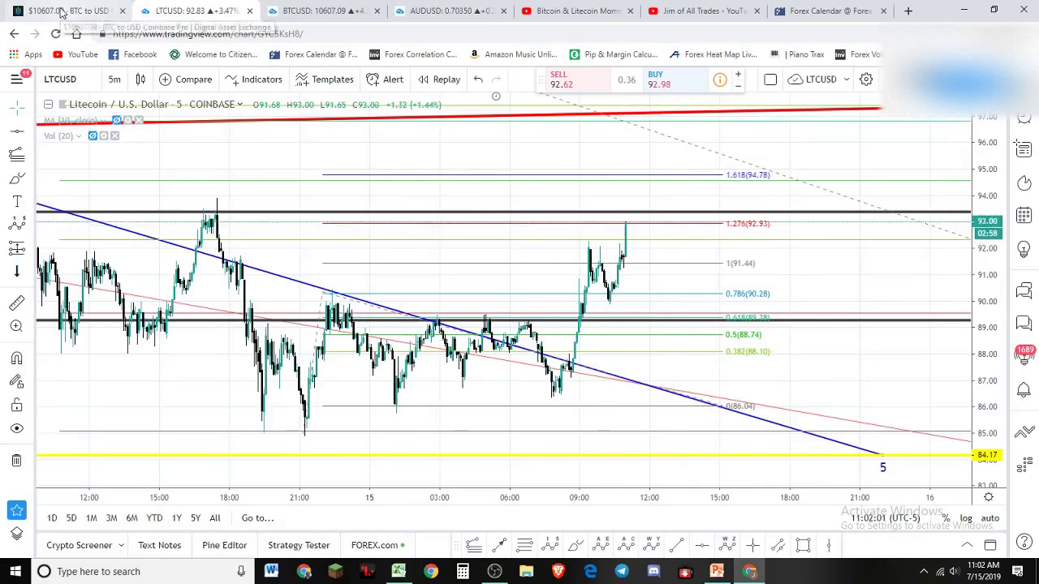
key("ctrl+1")
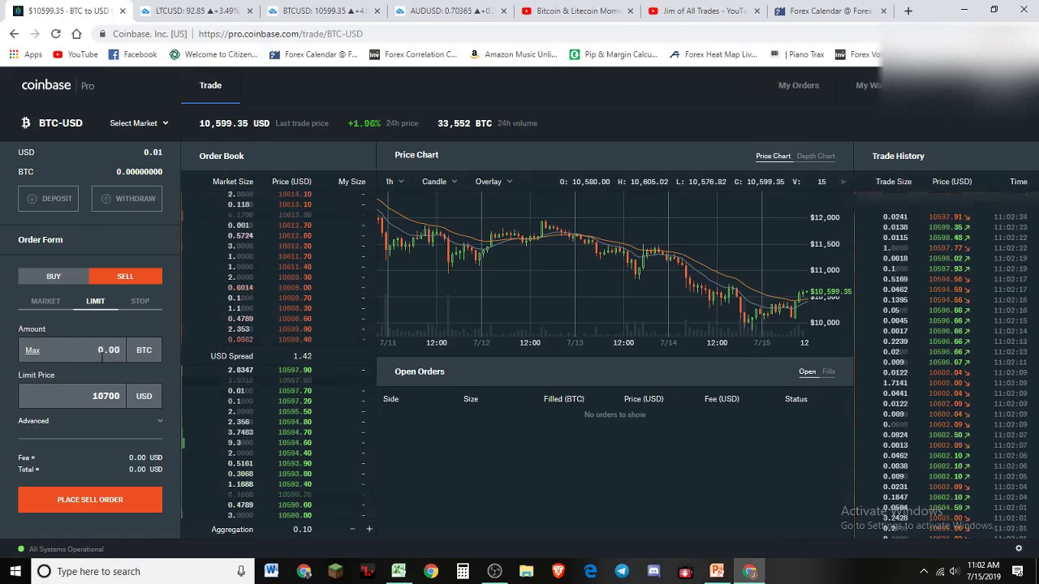
left_click(32, 350)
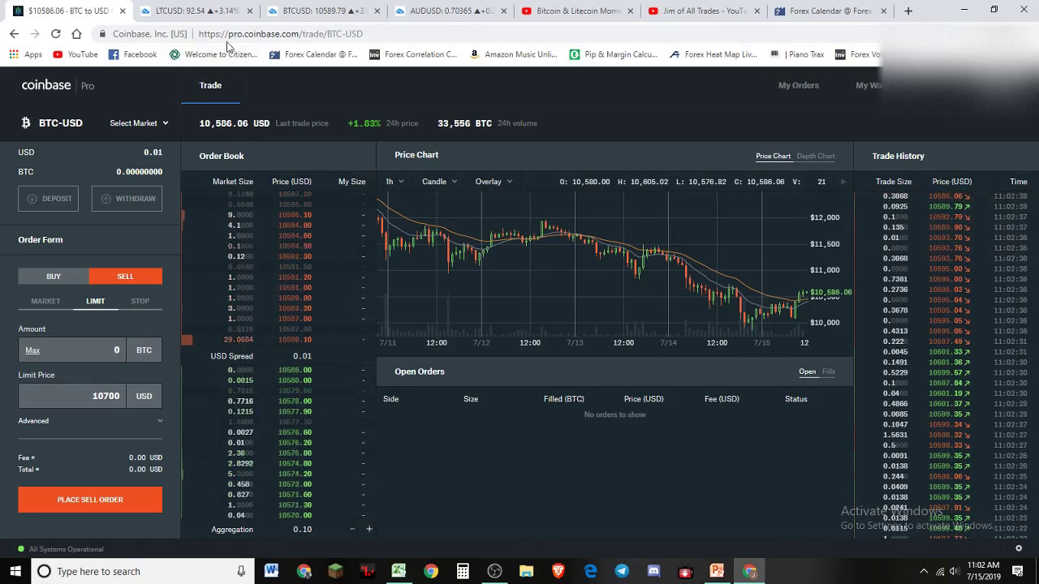
left_click(307, 6)
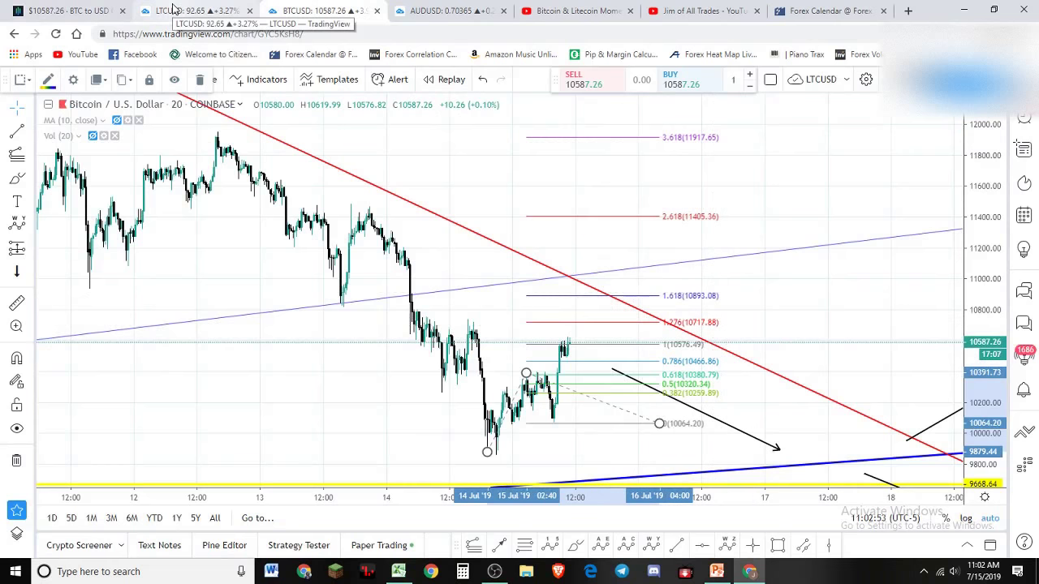
left_click(69, 11)
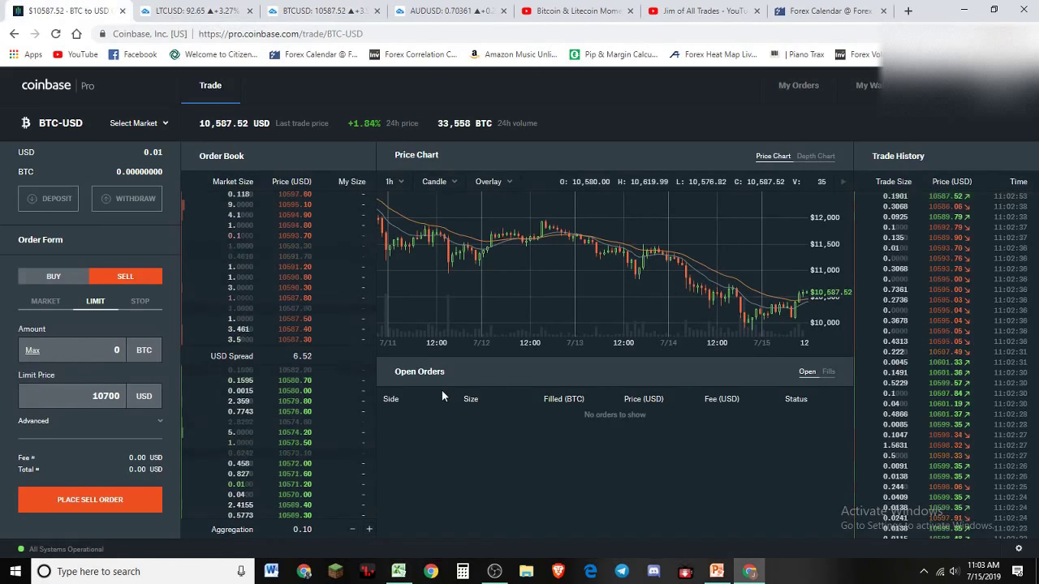
- Preview the market order form for buying and selling, and switch the order form to a stop sell order
left_click(49, 301)
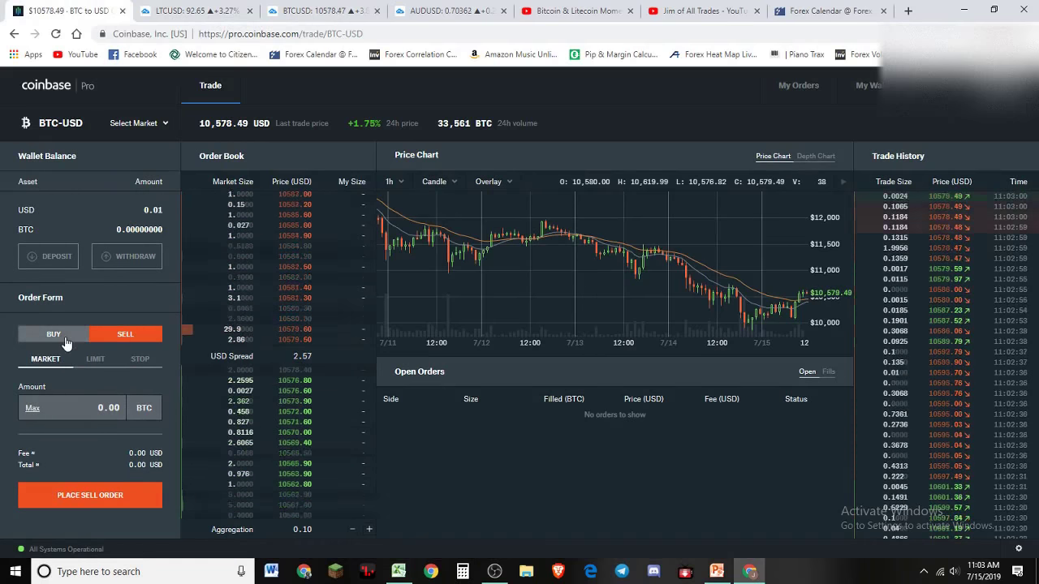
left_click(53, 334)
left_click(130, 339)
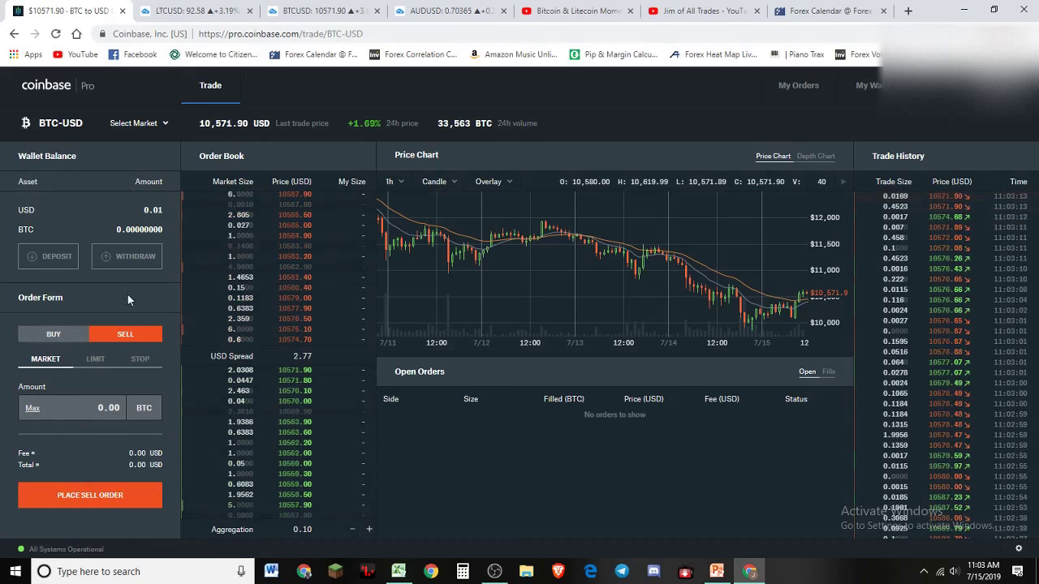
left_click(144, 362)
scroll(159, 349, "down", 2)
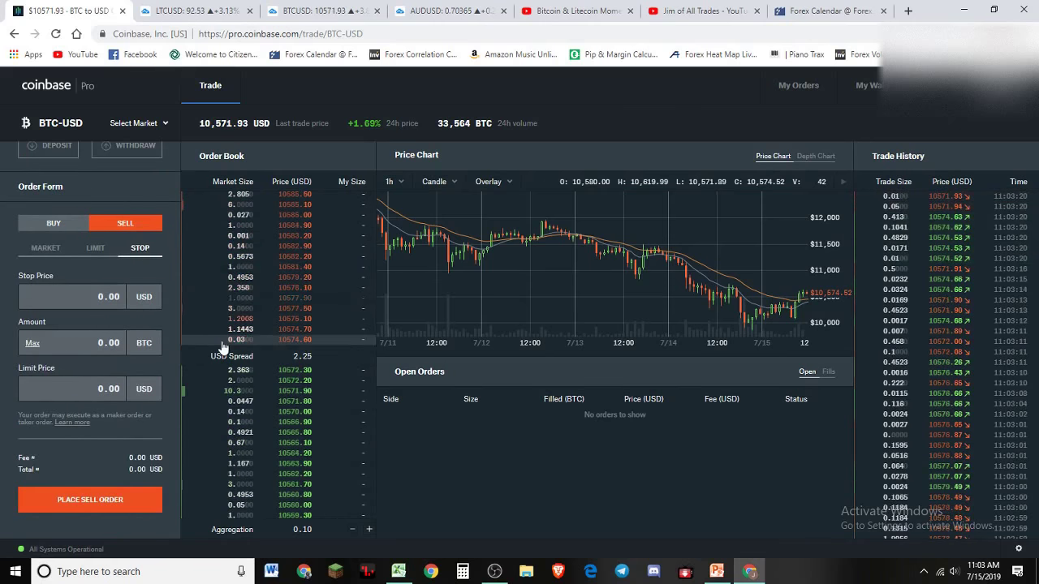
scroll(229, 323, "up", 2)
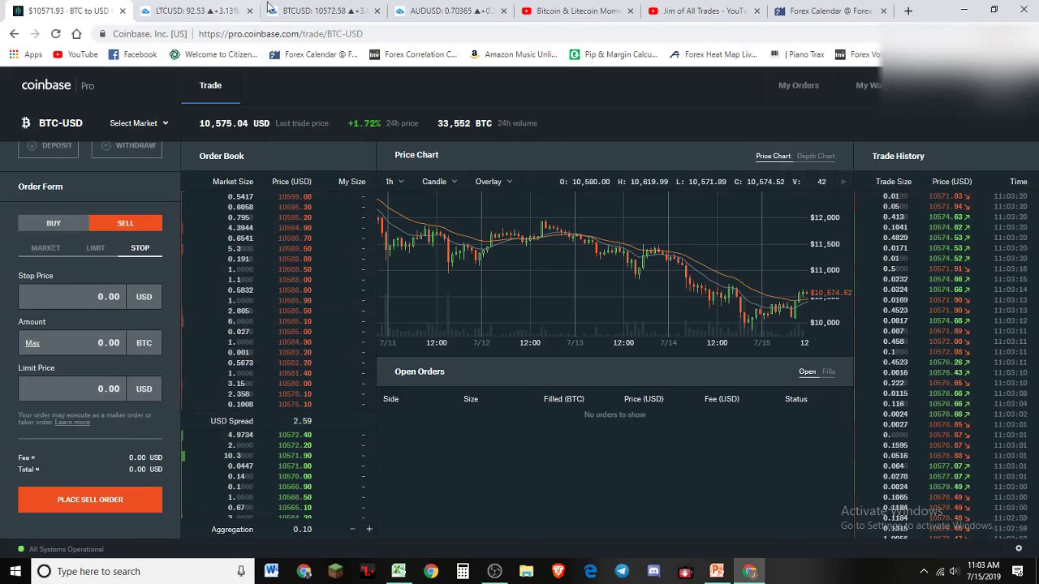
- Draw an arrow on the TradingView Bitcoin chart from about 9567 up to the 15 July low at about 10017
left_click(281, 10)
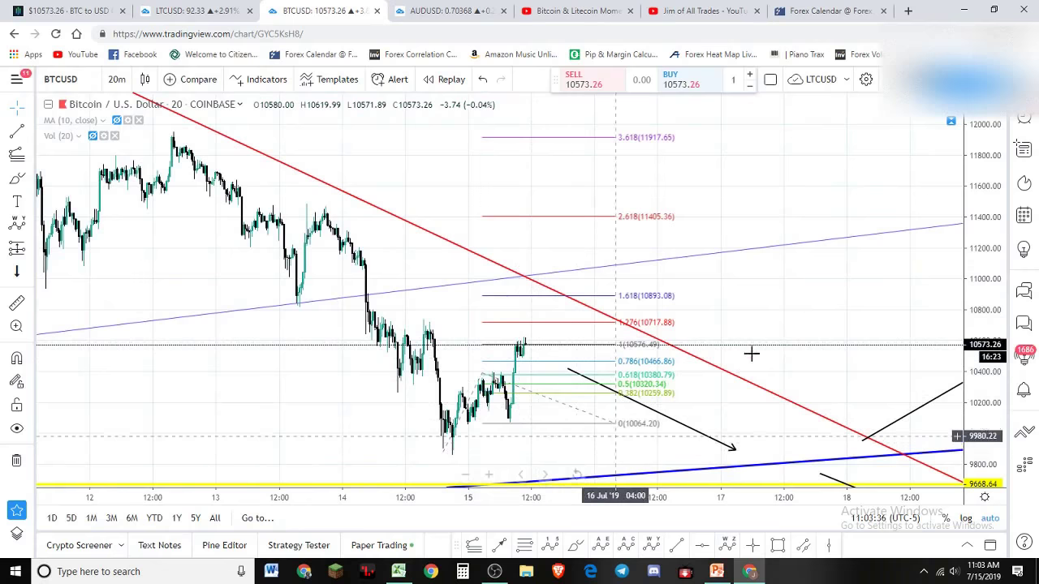
left_click_drag(1000, 189, 513, 269)
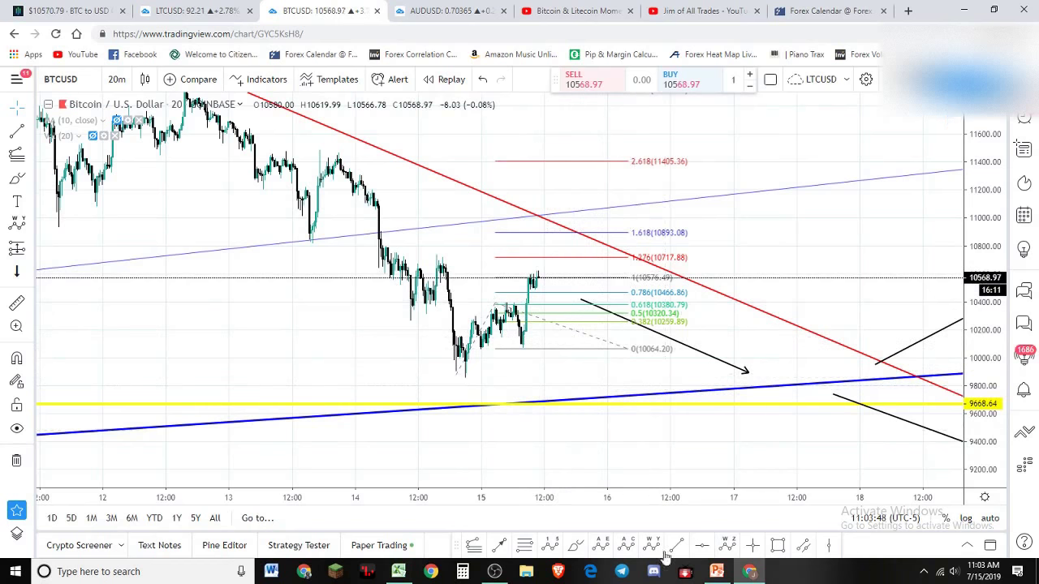
left_click(499, 547)
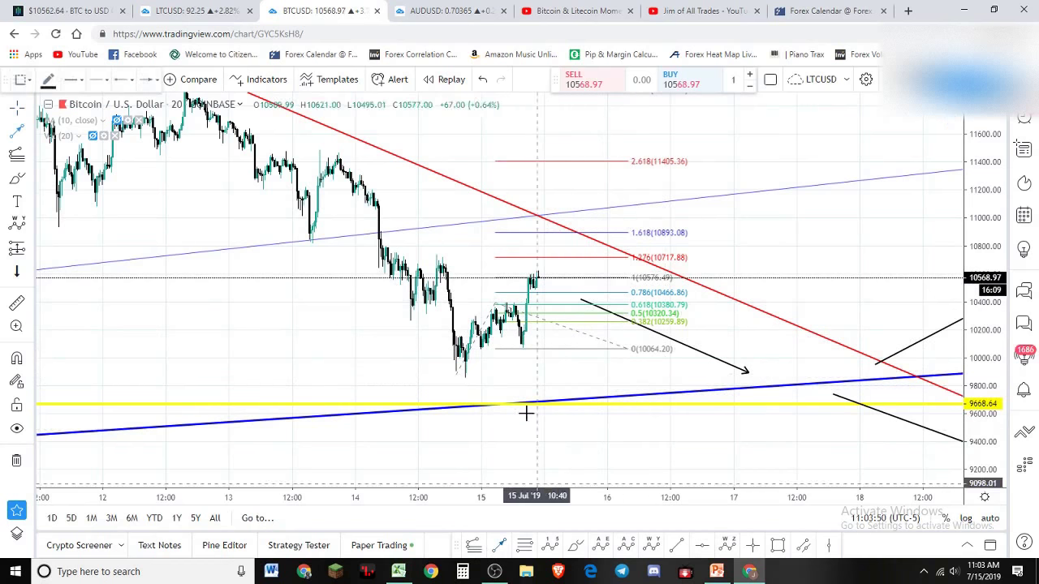
left_click(452, 418)
left_click(522, 357)
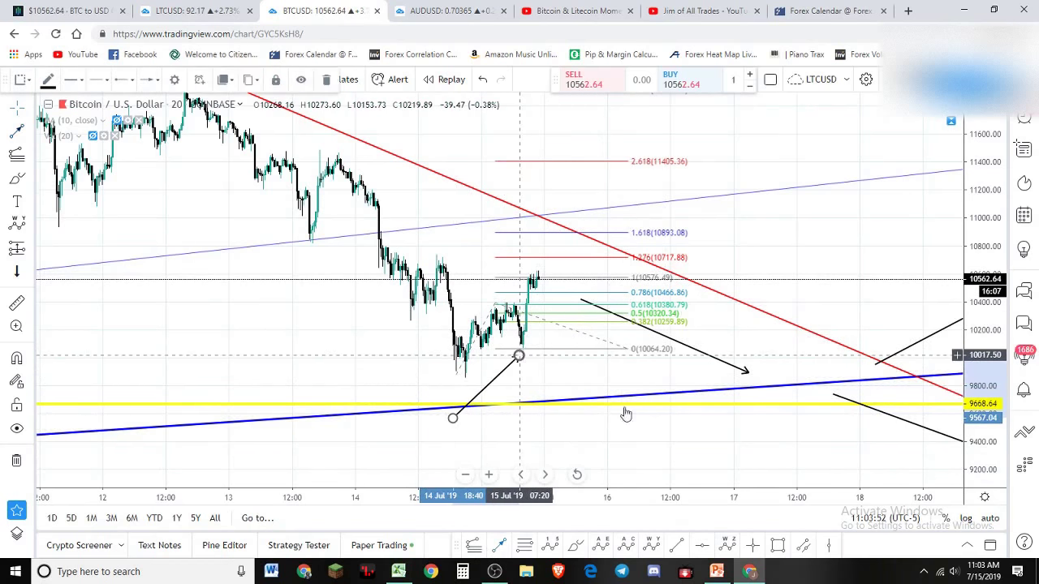
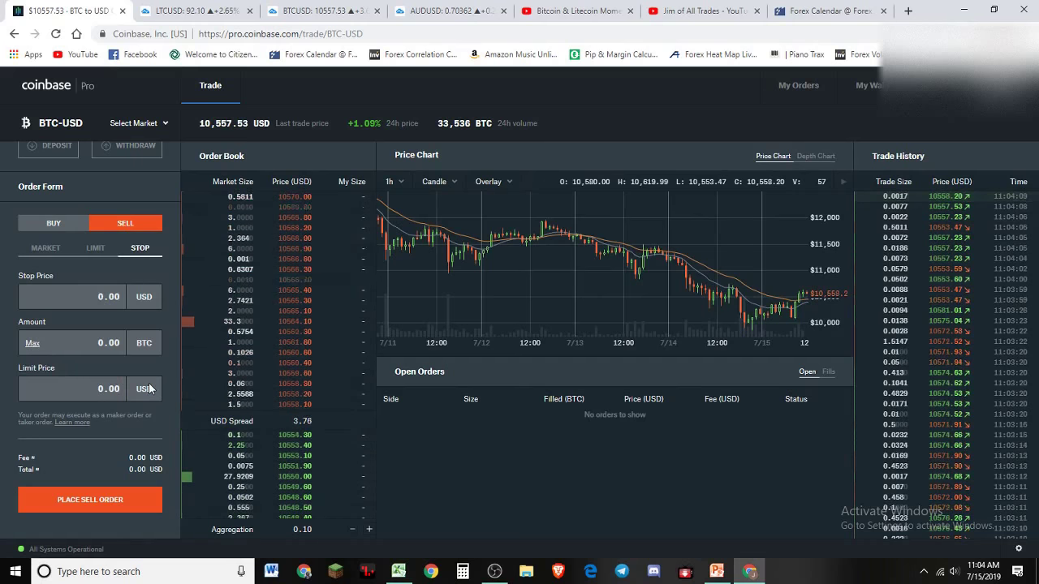
- Set the limit price of the Coinbase Pro stop sell order to 100000 USD
type("100000")
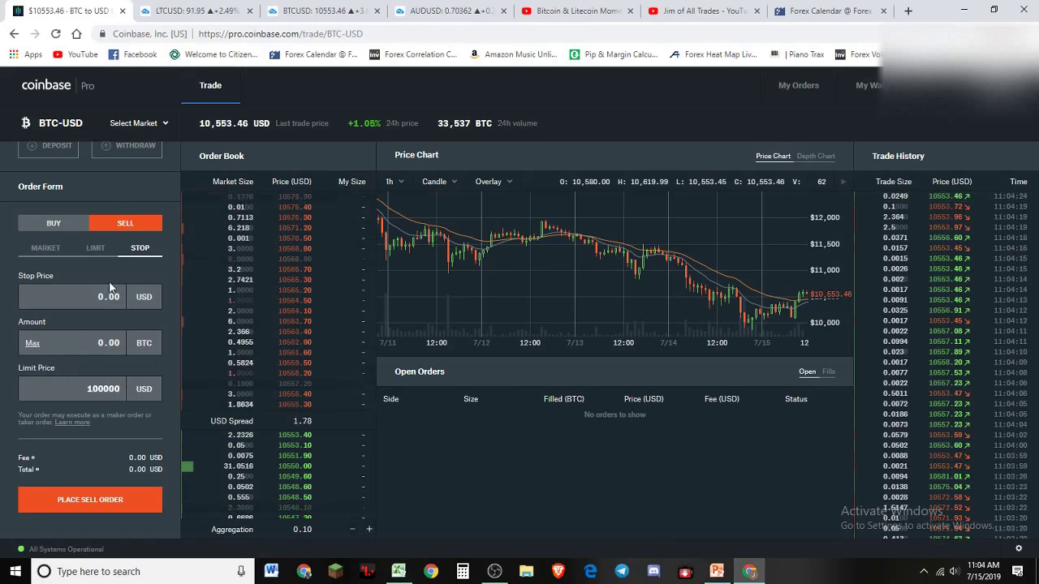
- Draw a second arrow on the Bitcoin chart from about 9632, right of the first arrow, up to the same low at about 10045
left_click(305, 10)
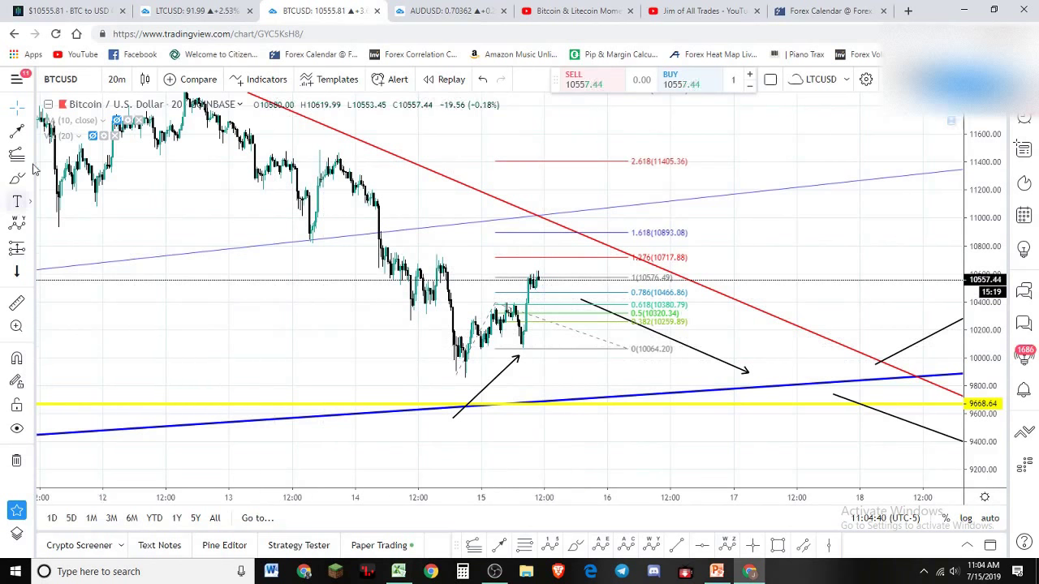
left_click(17, 131)
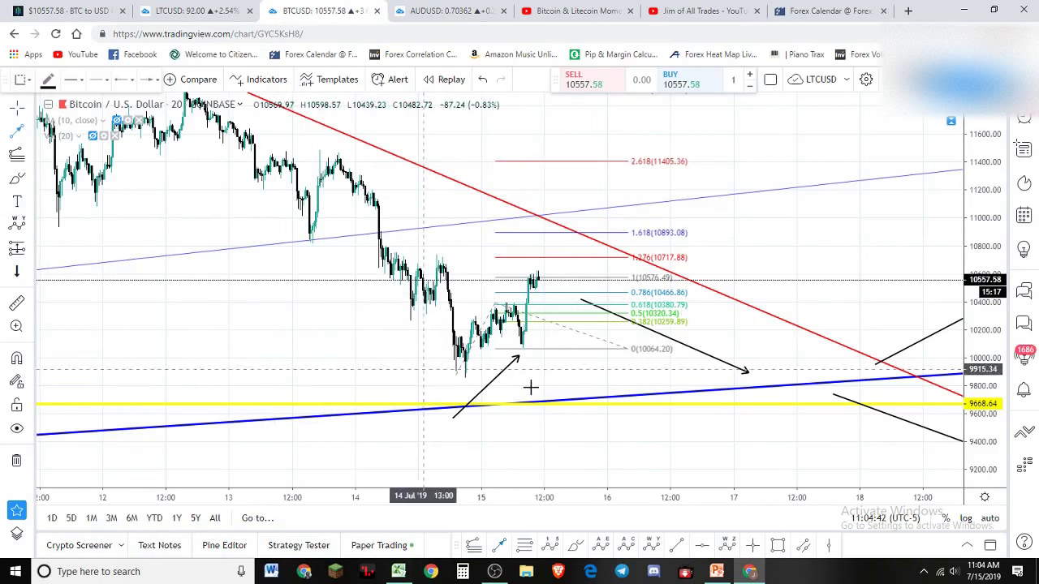
left_click(582, 408)
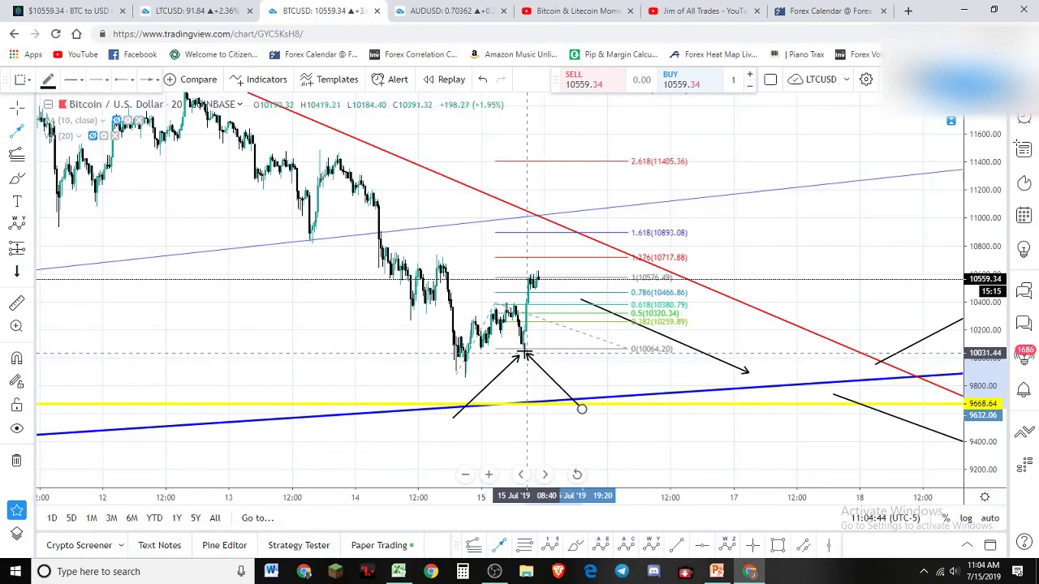
left_click(525, 352)
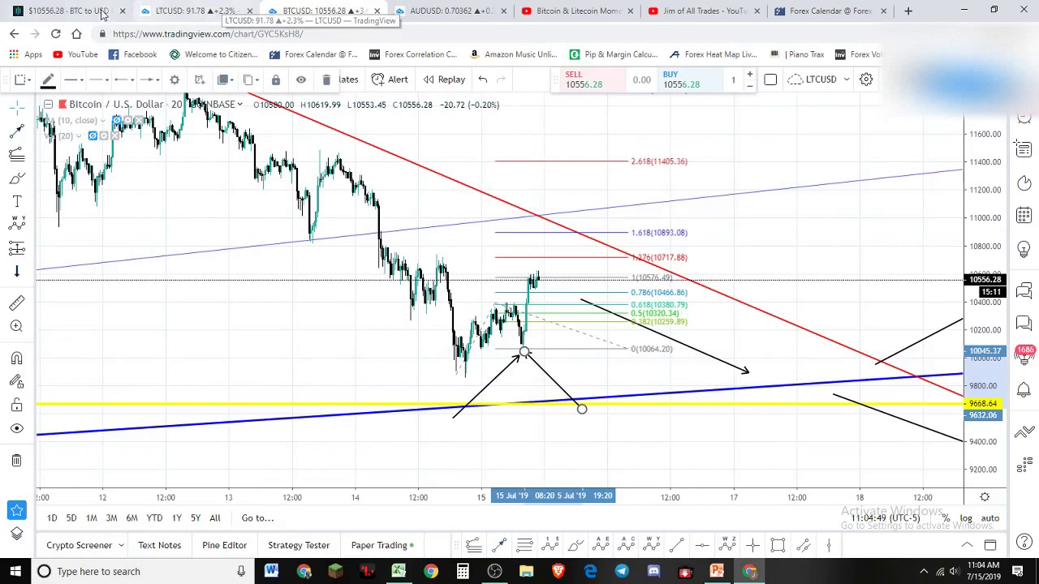
- Set the stop price of the Coinbase Pro stop sell order to 10050 USD, and open the Litecoin chart in TradingView
left_click(69, 10)
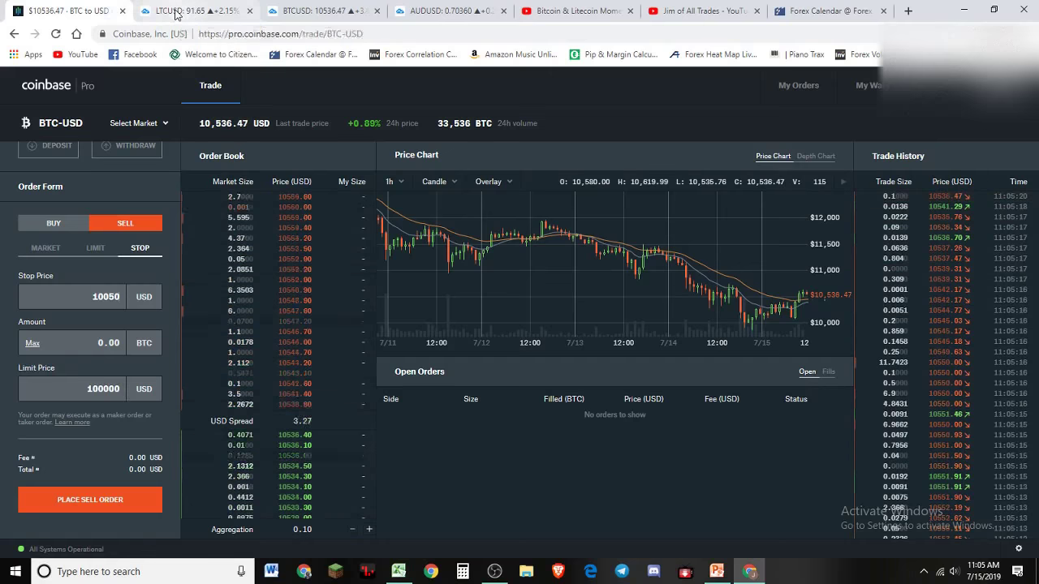
left_click(177, 13)
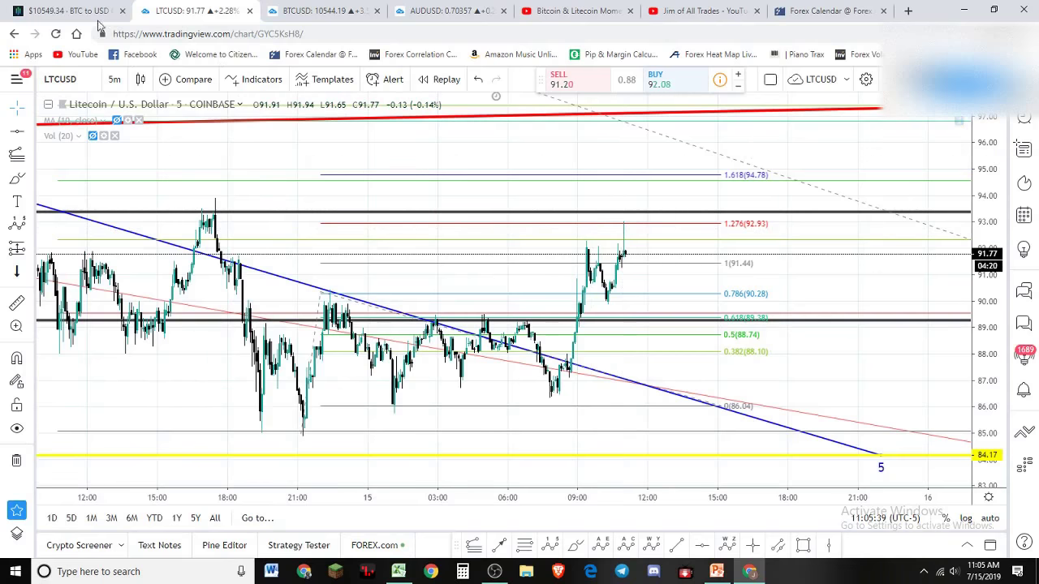
- Check the stop sell order in Coinbase Pro, and draw an arrow on the TradingView Bitcoin chart from about 10222 to the red trendline at about 11234
left_click(69, 10)
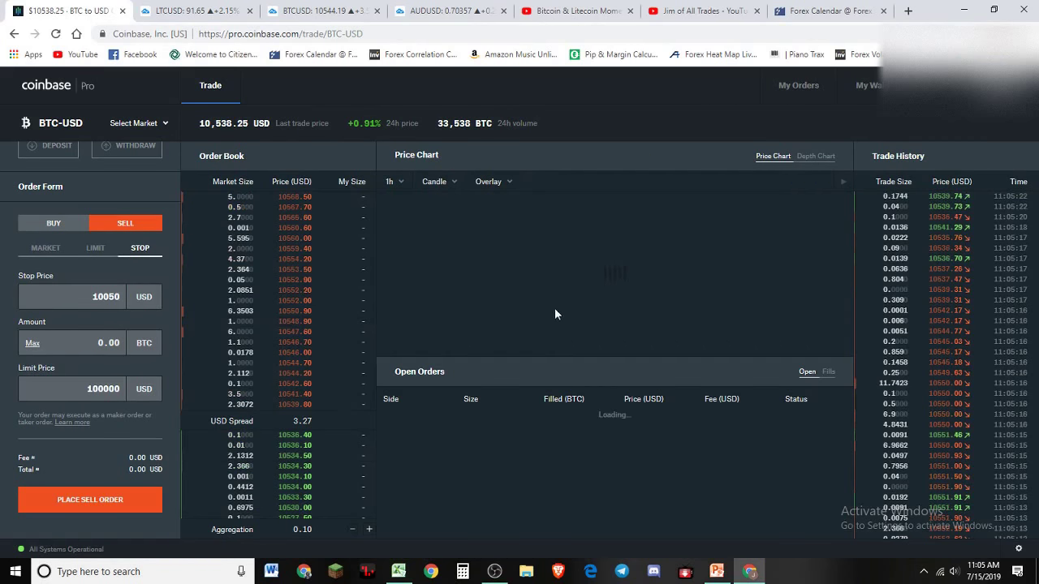
scroll(244, 301, "down", 1)
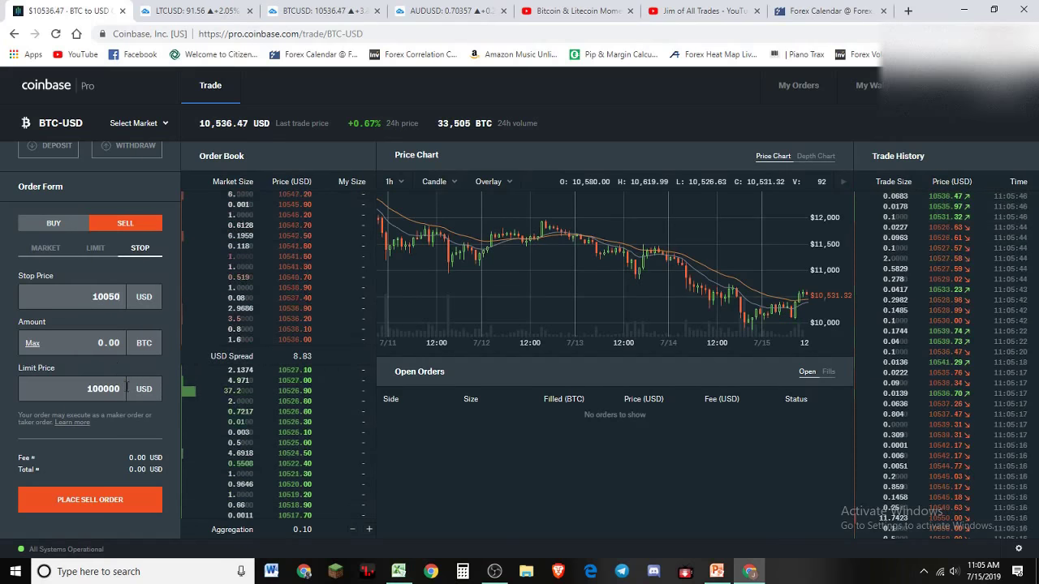
left_click(313, 10)
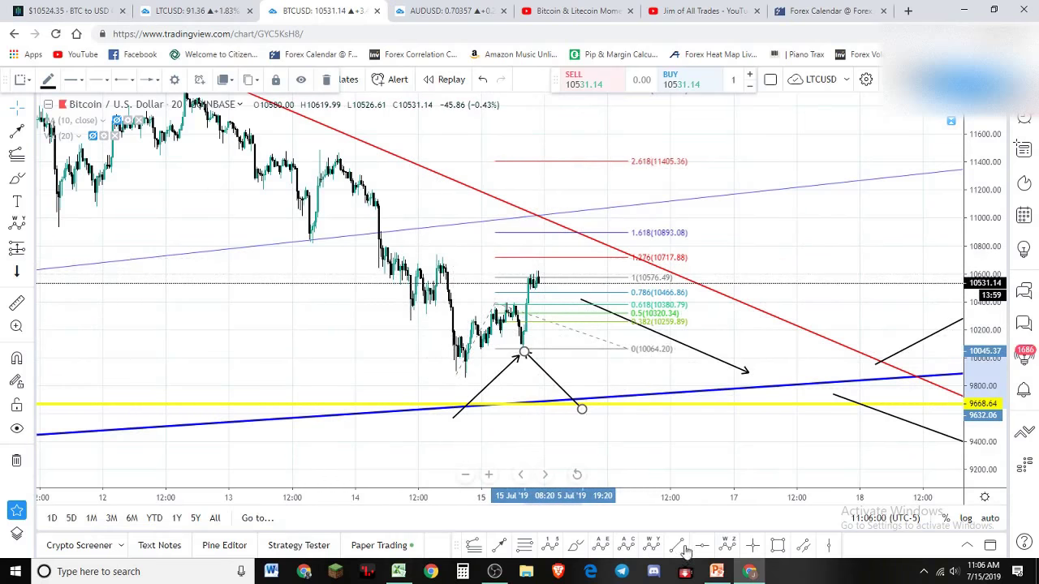
left_click(499, 547)
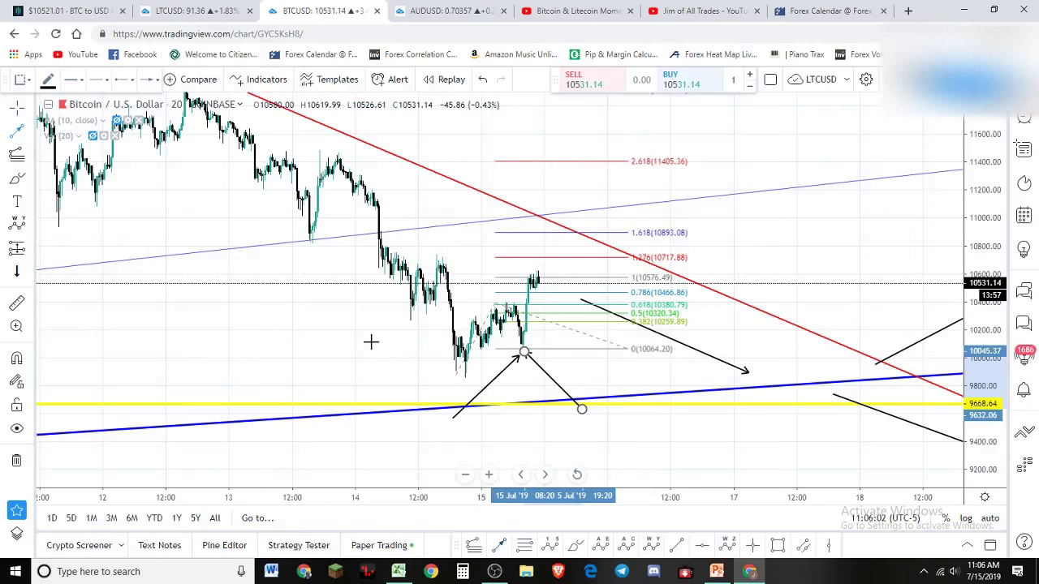
left_click(314, 326)
left_click(437, 259)
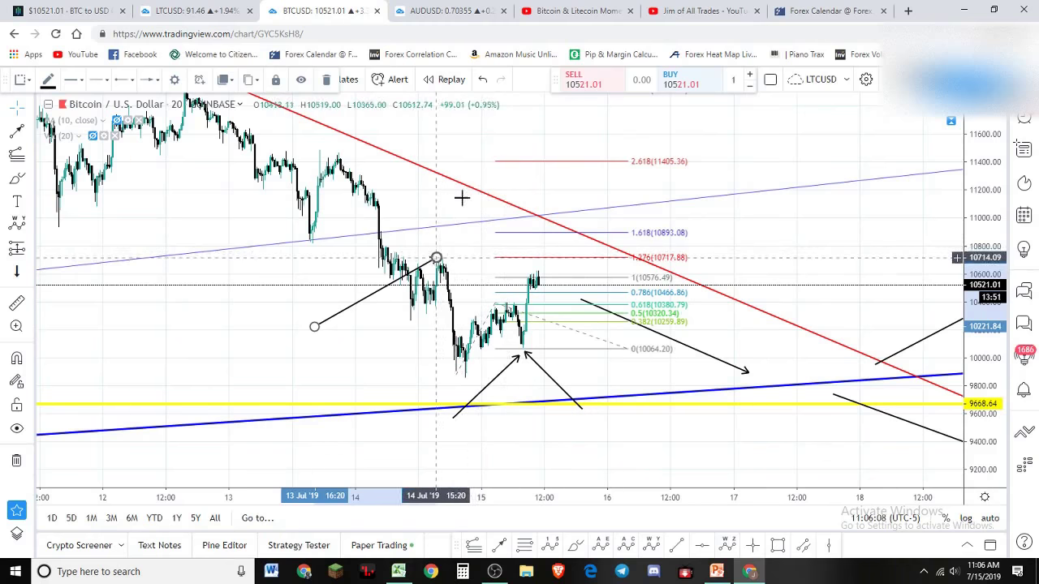
left_click_drag(437, 258, 471, 190)
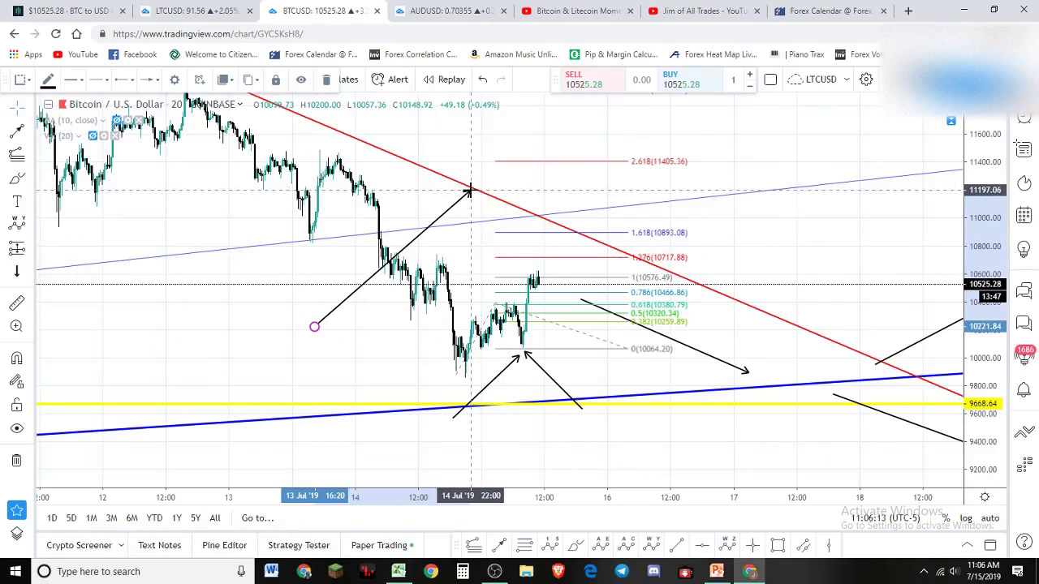
left_click_drag(471, 190, 475, 185)
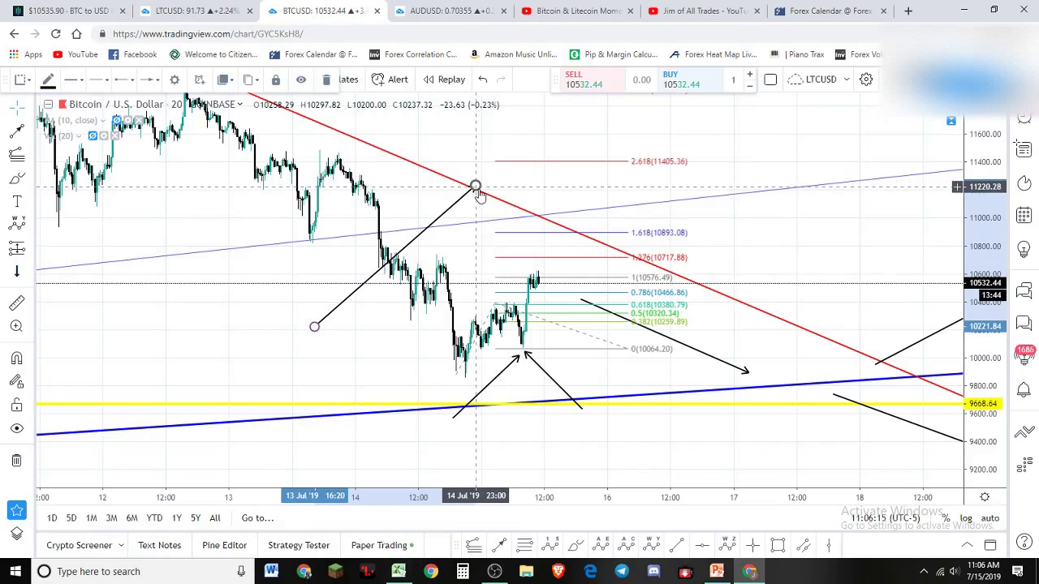
- Change the Coinbase Pro stop order from sell to buy and set its stop price to 11200 USD
left_click(69, 10)
left_click(57, 224)
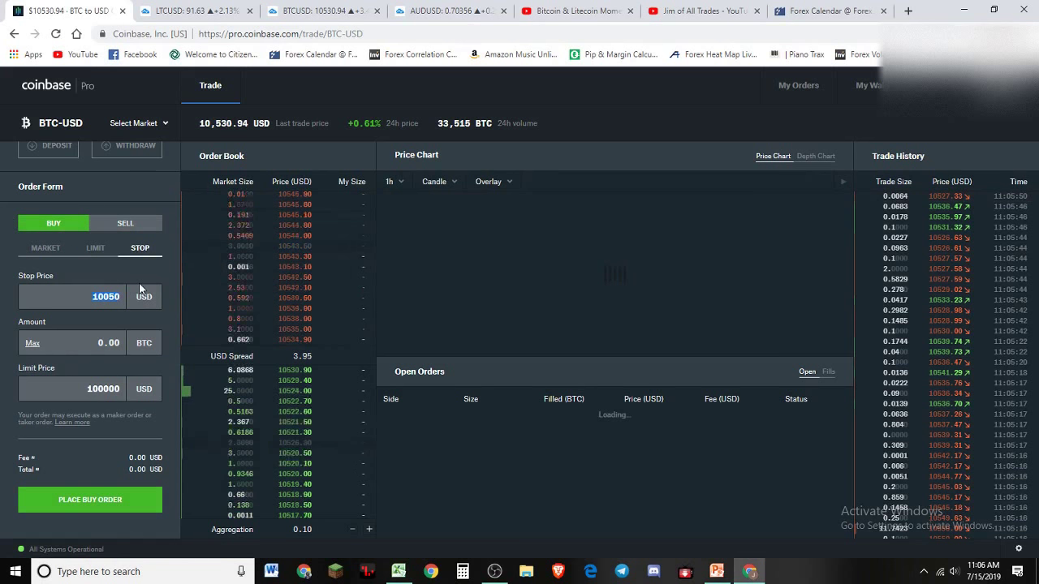
key("ctrl+a")
type("1")
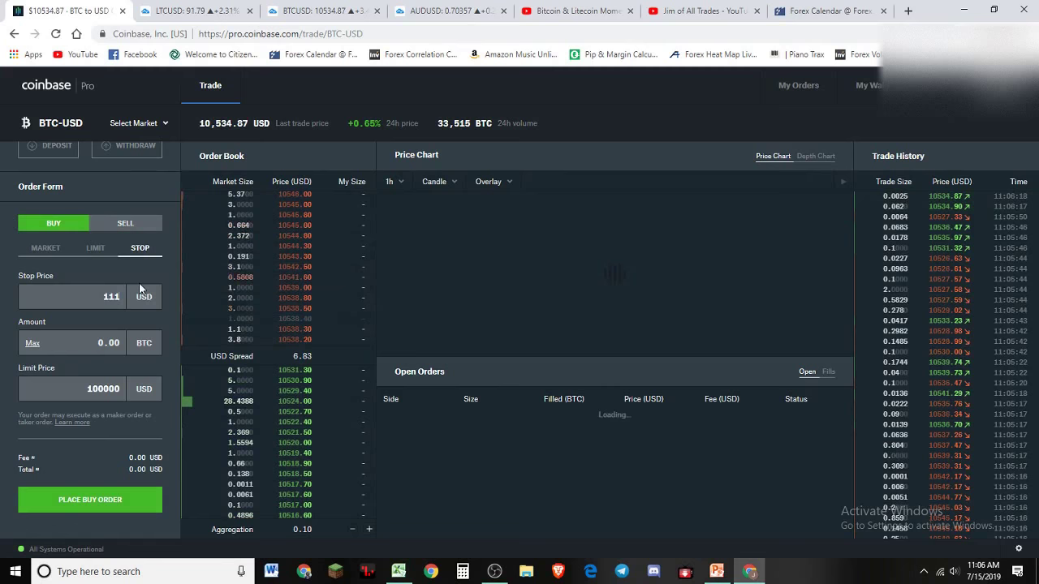
type("112")
key("BackSpace")
key("BackSpace")
type("200")
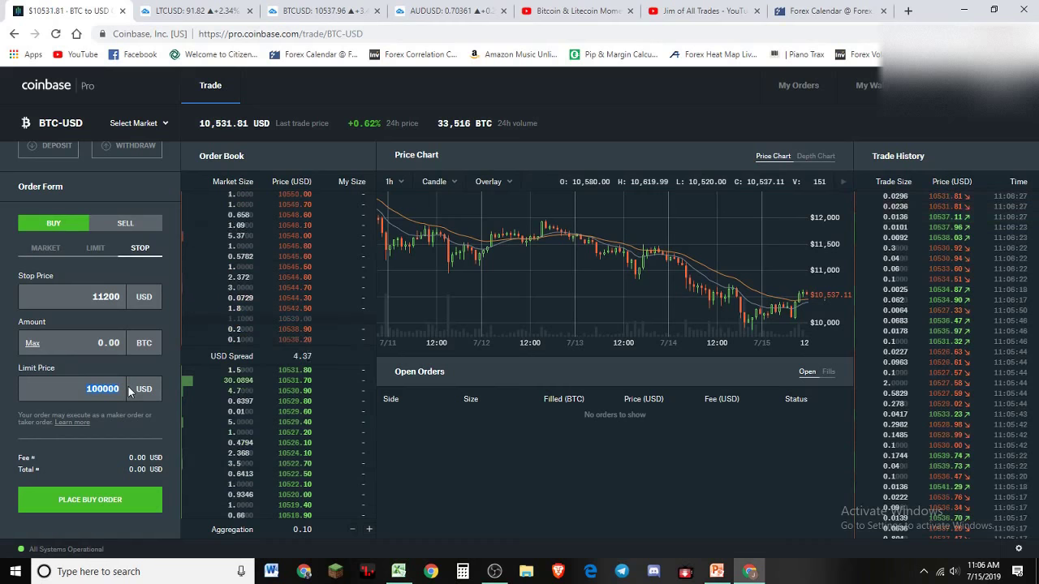
- Try limit prices of 11500 and 11250 USD for the stop buy order
type("11500")
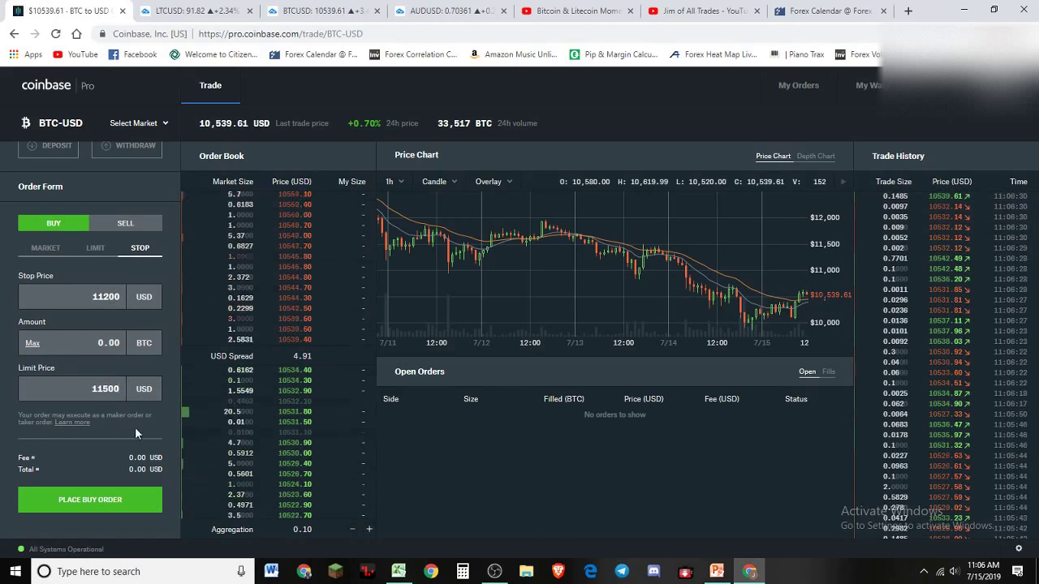
double_click(96, 393)
type("11")
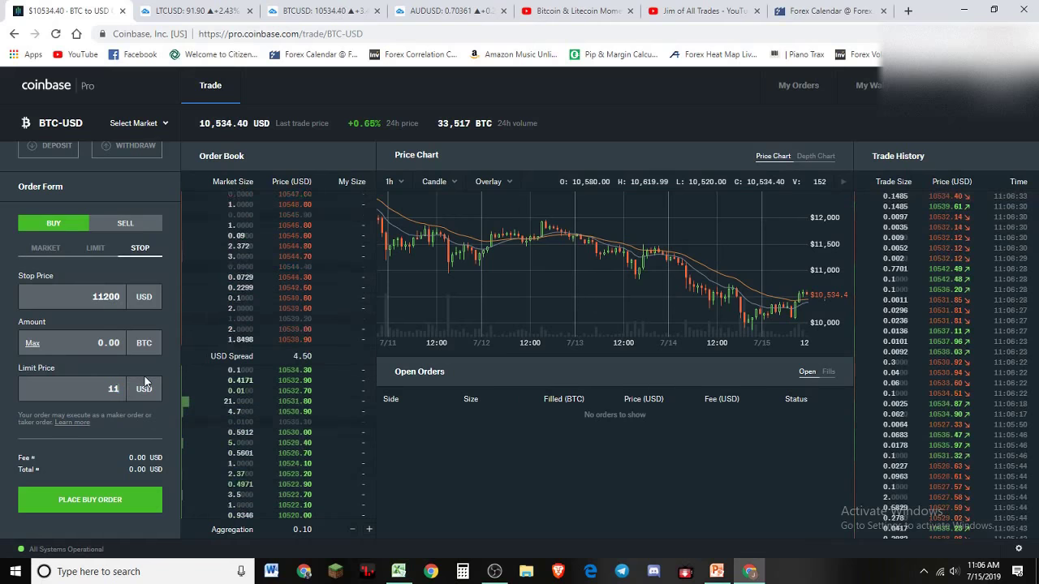
type("250")
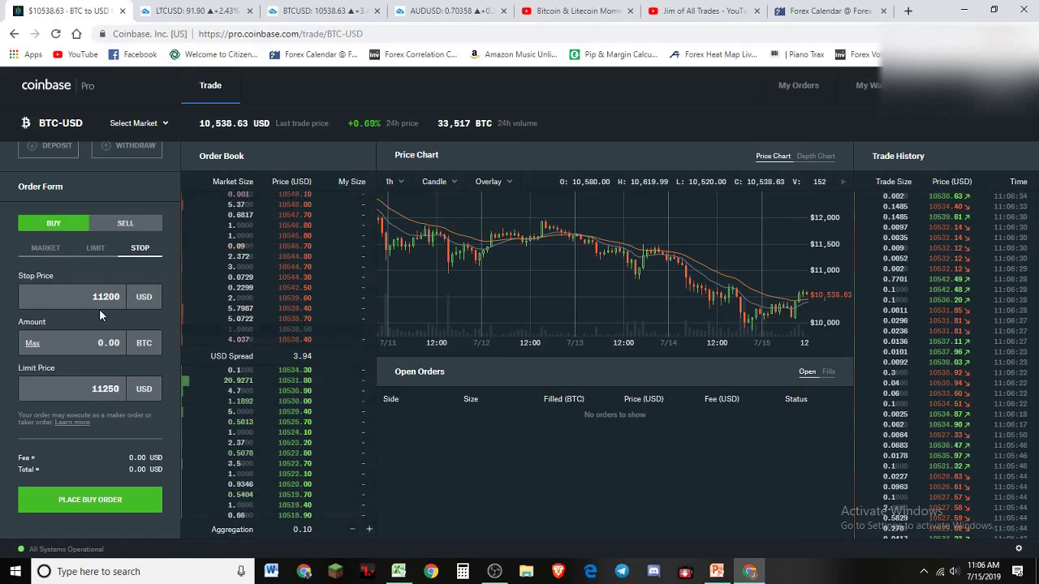
- Set the limit price of the stop buy order to 11200 USD
double_click(135, 383)
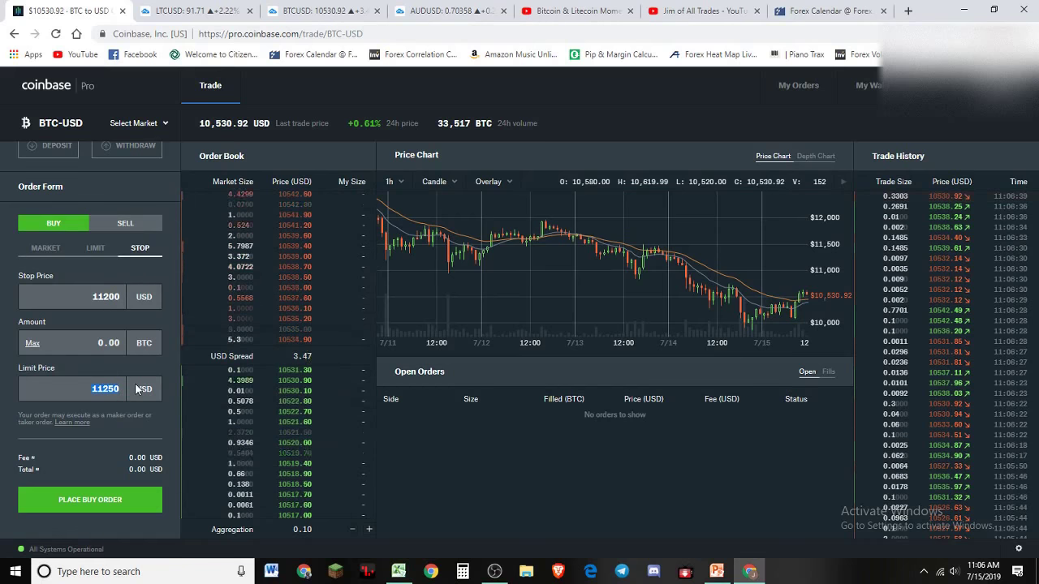
type("11200")
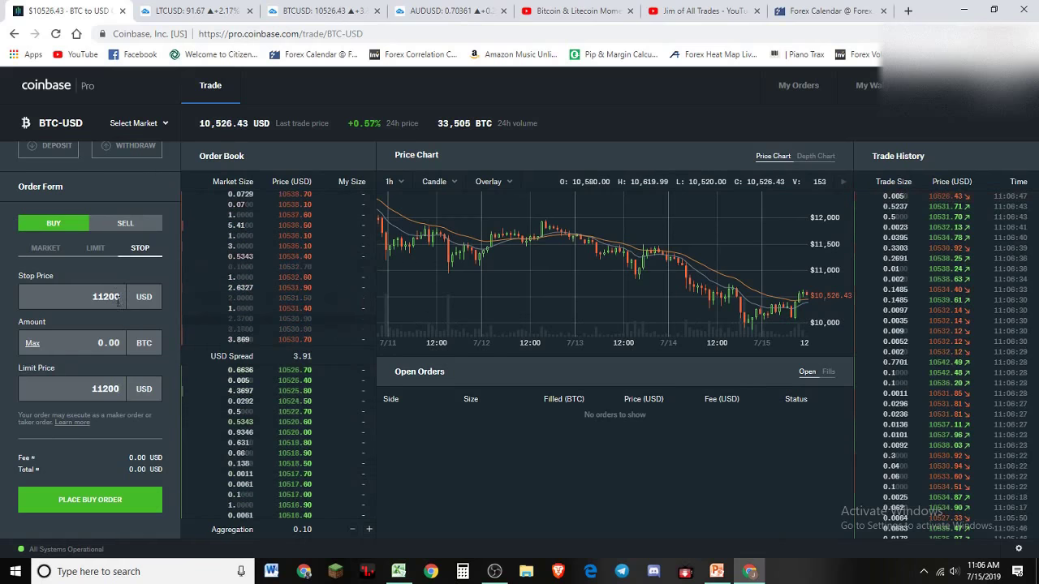
double_click(116, 388)
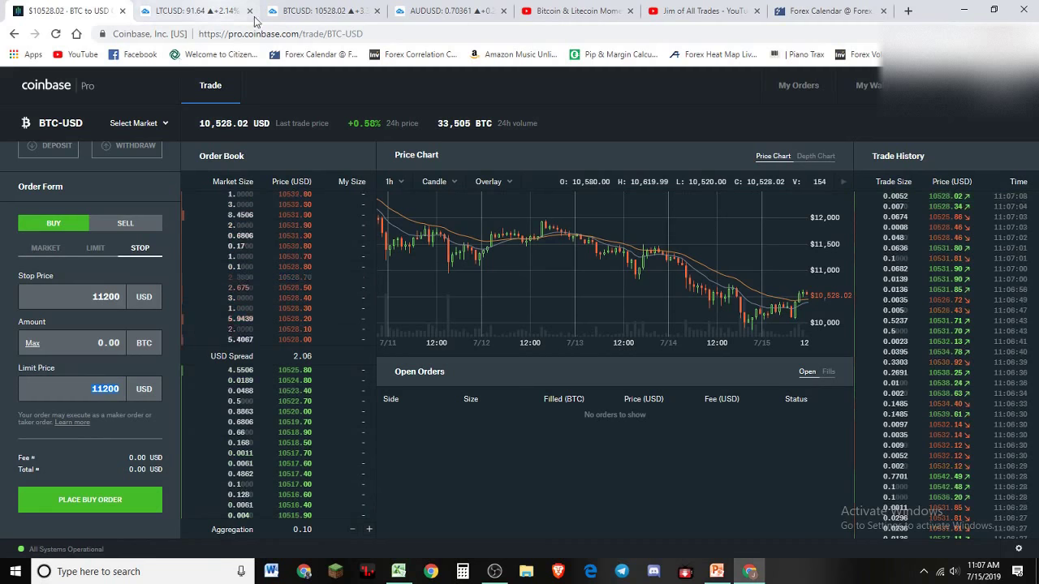
- Delete the two arrows pointing at the 15 July low on the TradingView Bitcoin chart
left_click(320, 12)
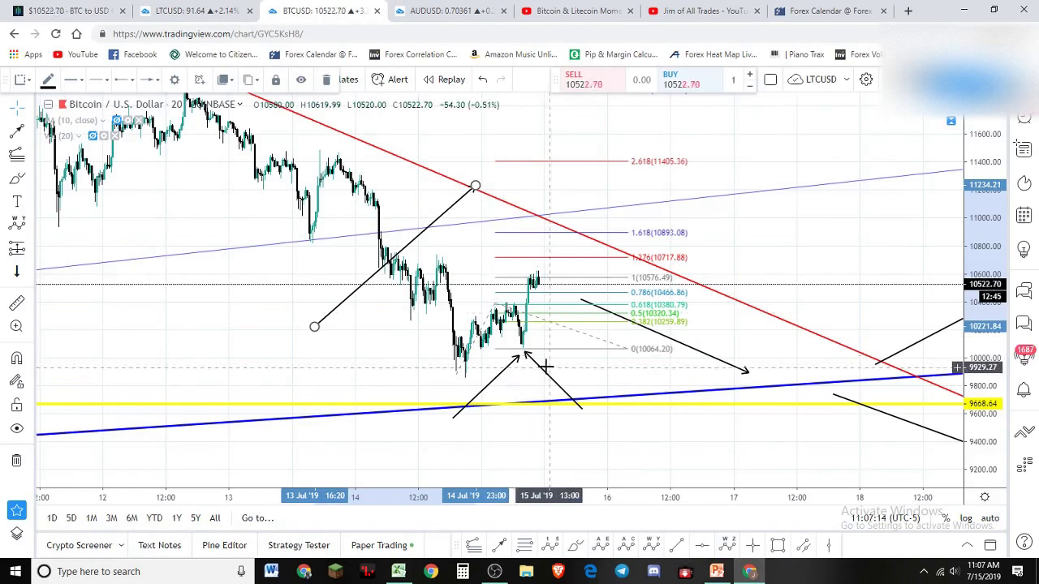
key("Escape")
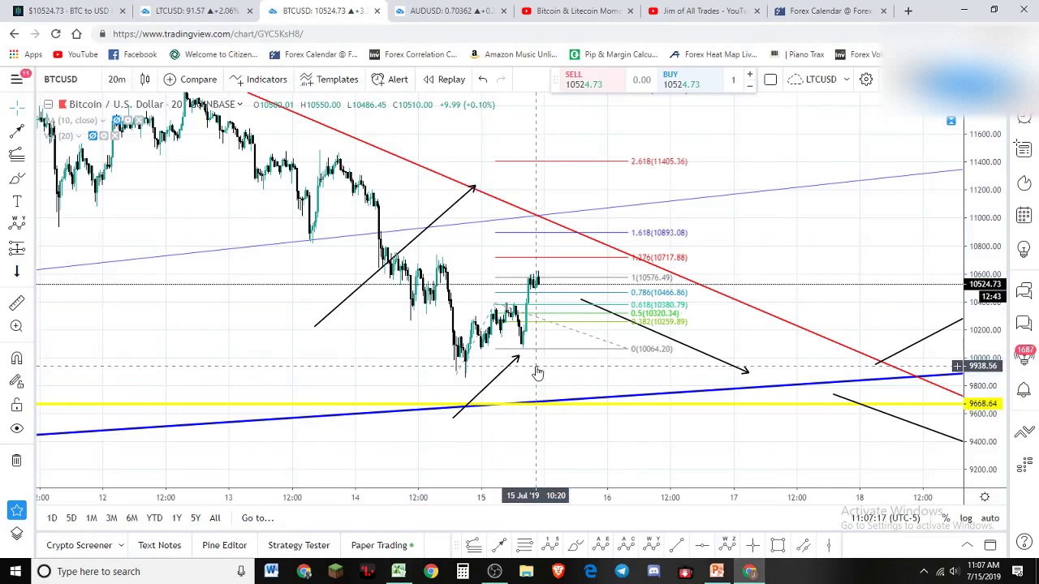
left_click(499, 375)
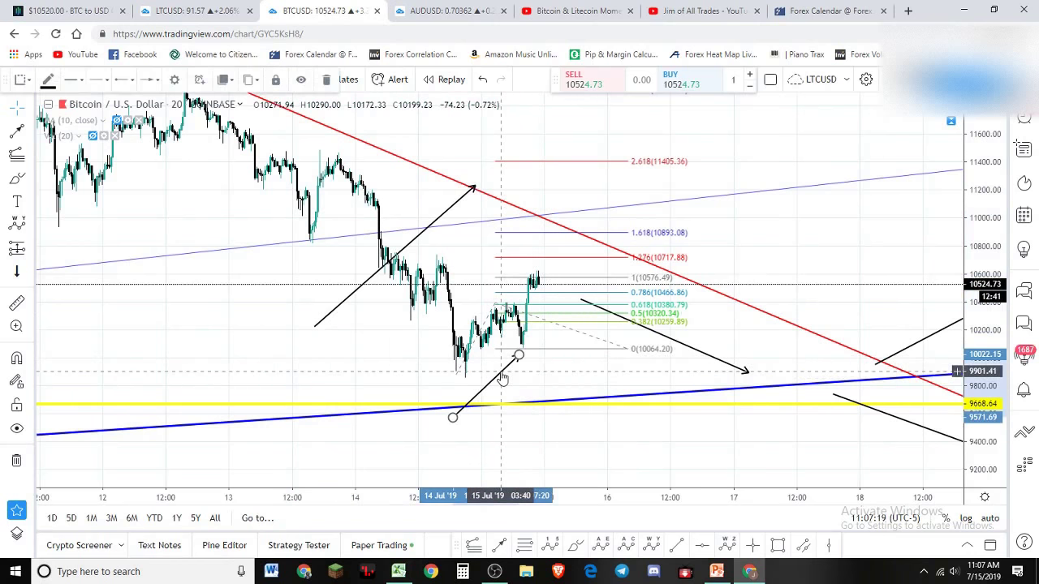
key("Delete")
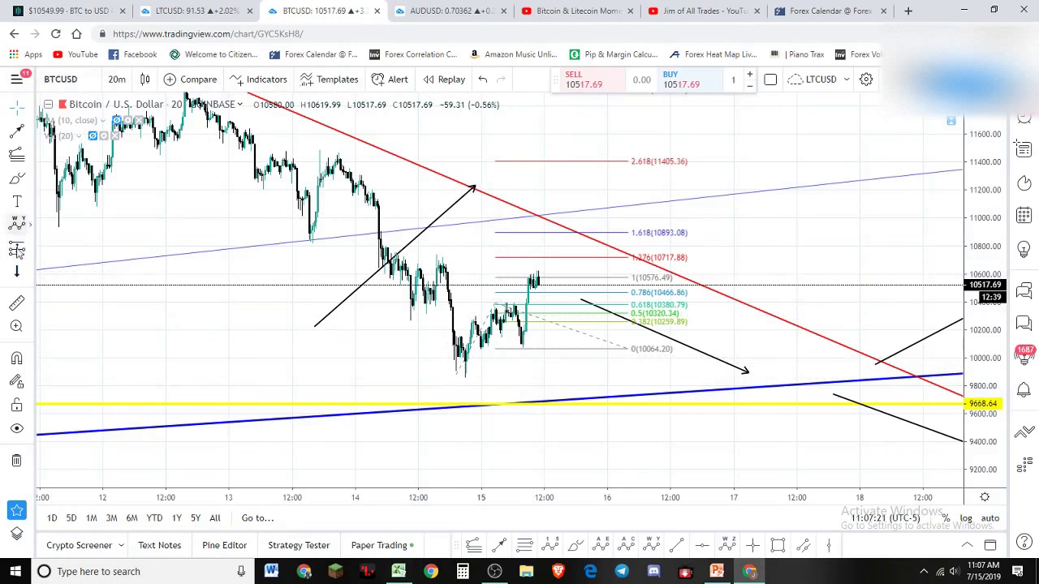
- Draw an arrow from the yellow line at about 9665 up to the 15 July low at about 10073, and return to Coinbase Pro
left_click(18, 134)
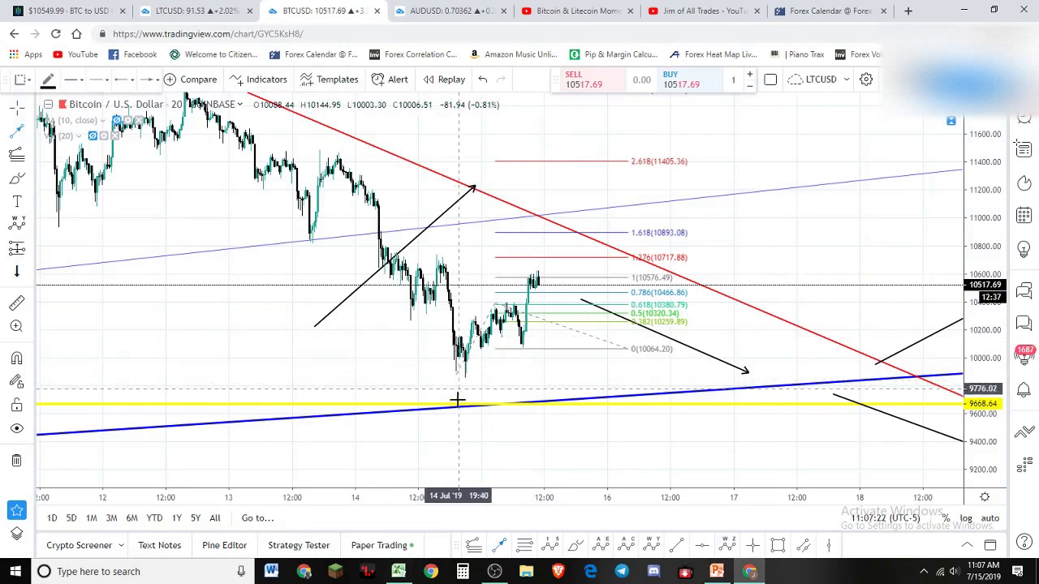
left_click(456, 404)
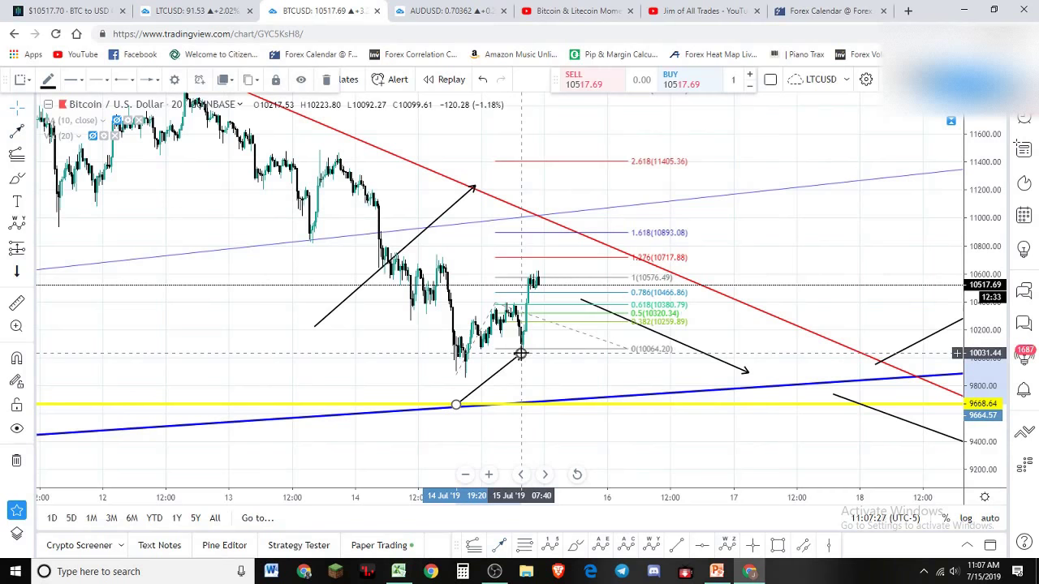
left_click(536, 367)
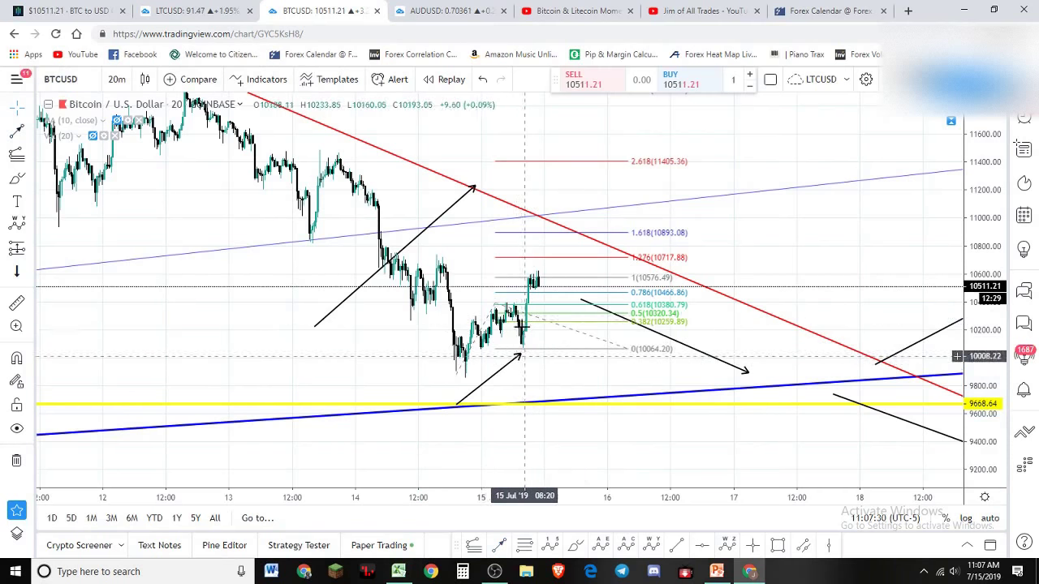
left_click(521, 357)
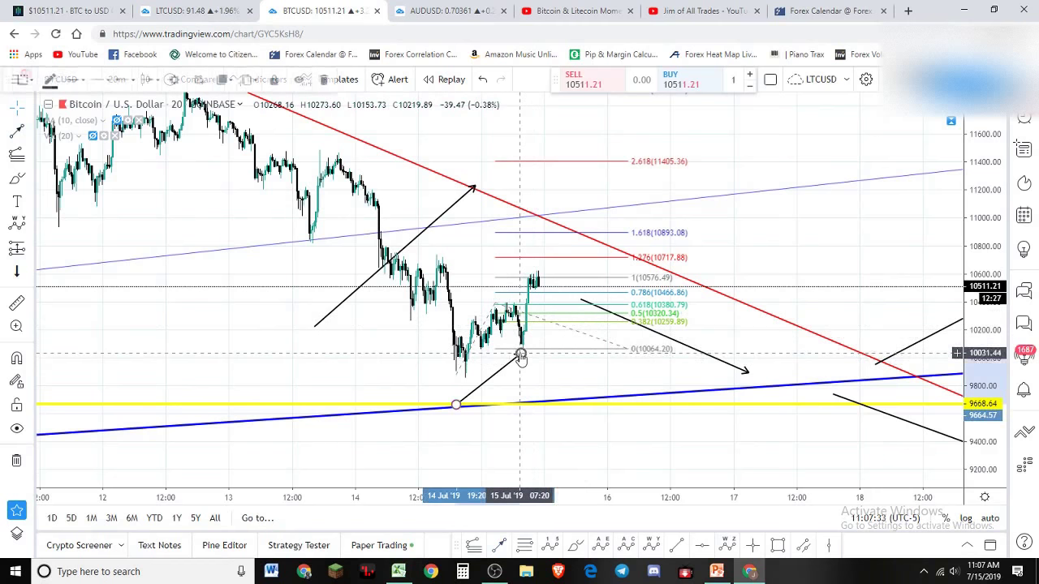
mouse_move(521, 352)
left_mouse_down()
mouse_move(445, 378)
mouse_move(520, 350)
left_mouse_up()
left_click(542, 348)
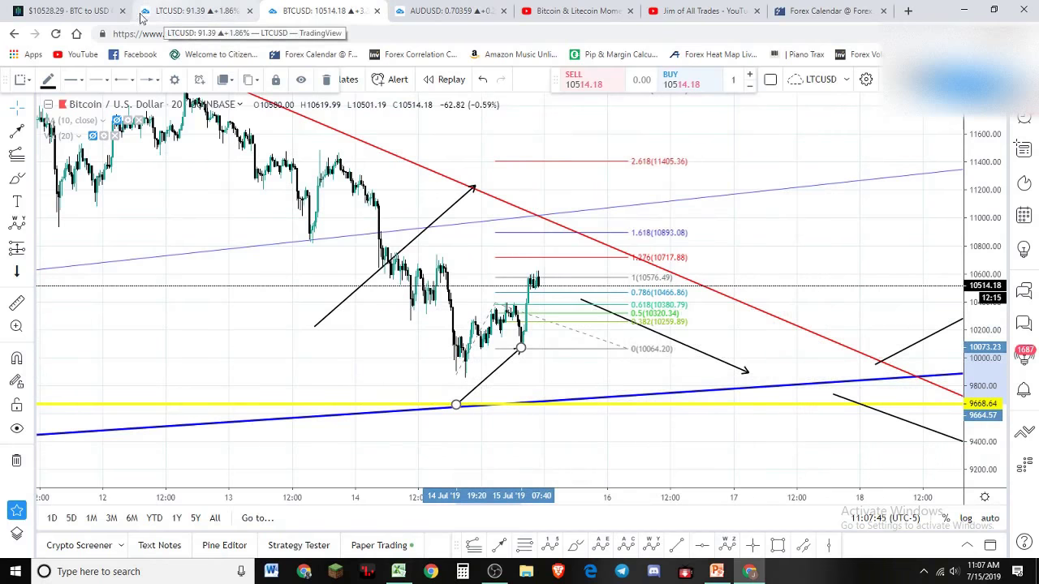
left_click(73, 10)
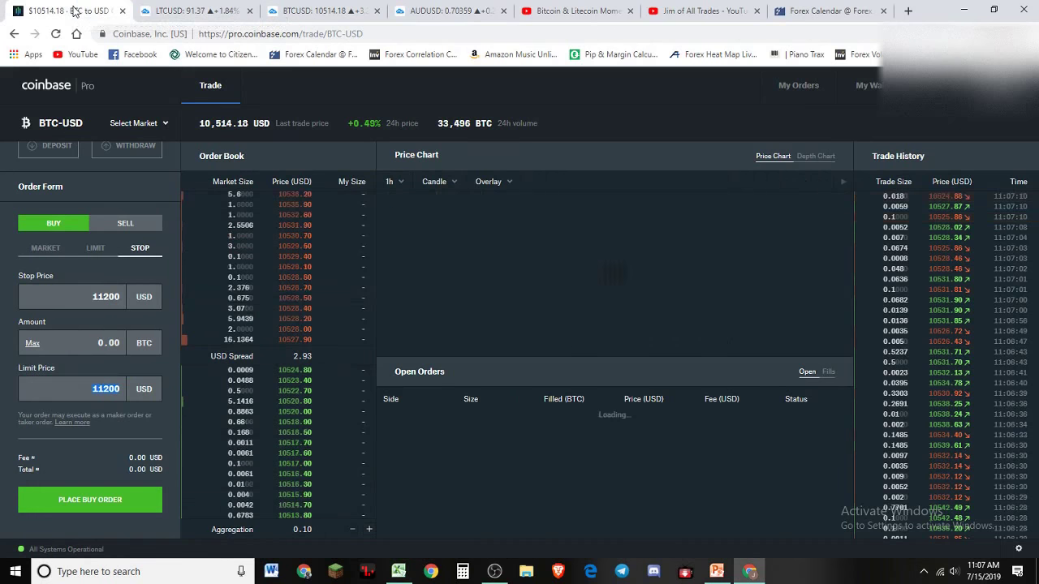